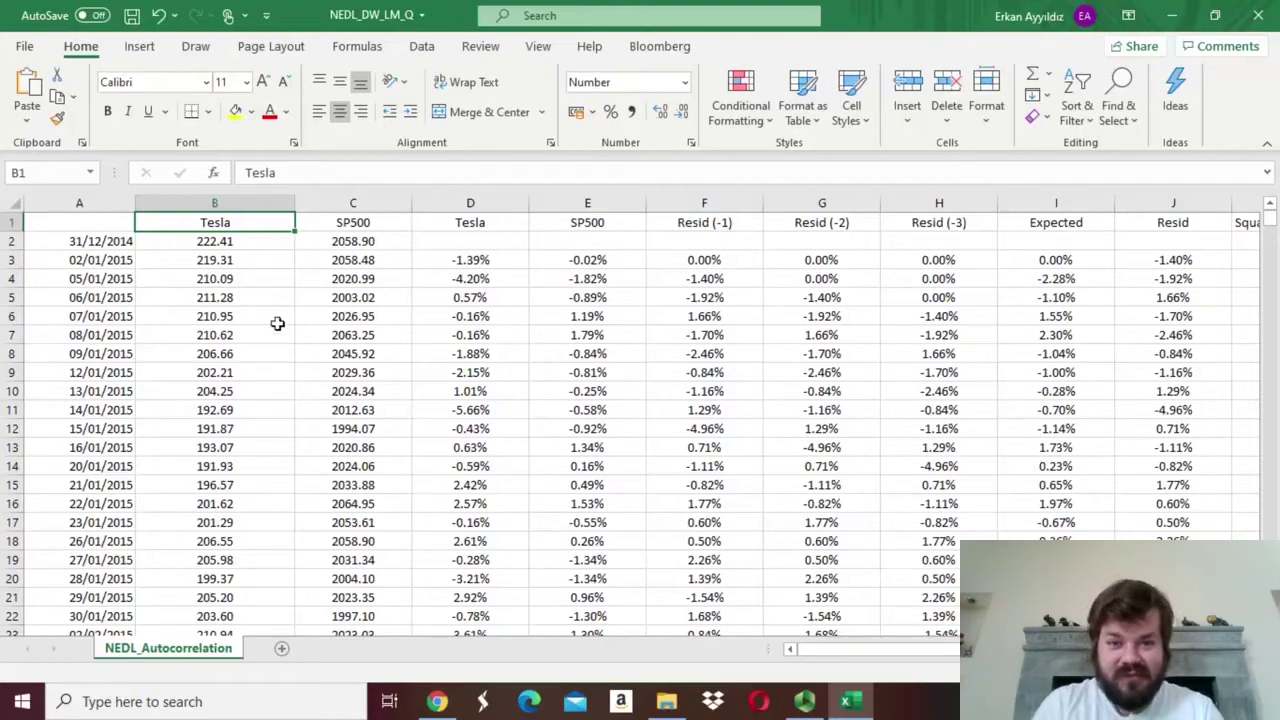
Step: Examine the empty Q test section below the data and the Box-Pierce and Ljung-Box formulas beneath it
left_click(540, 276)
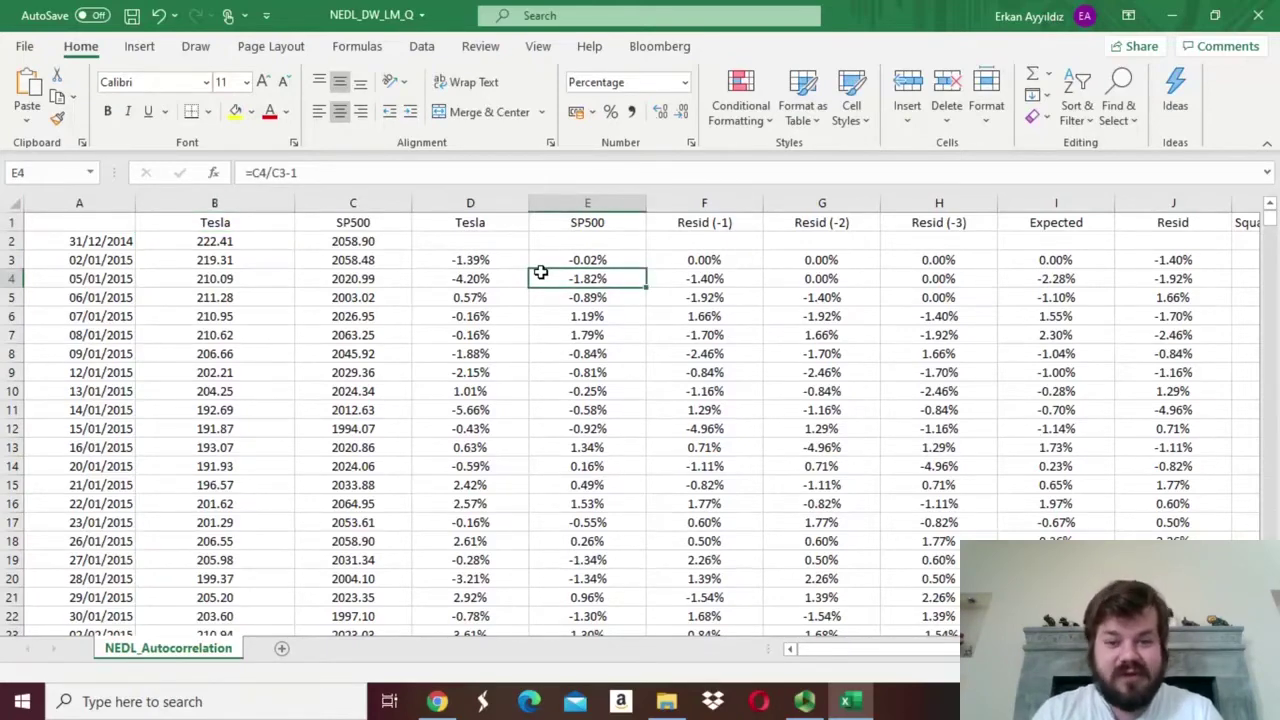
key("ctrl+Down")
key("ctrl+Down")
key("ctrl+Down")
key("ctrl+Down")
key("ctrl+Down")
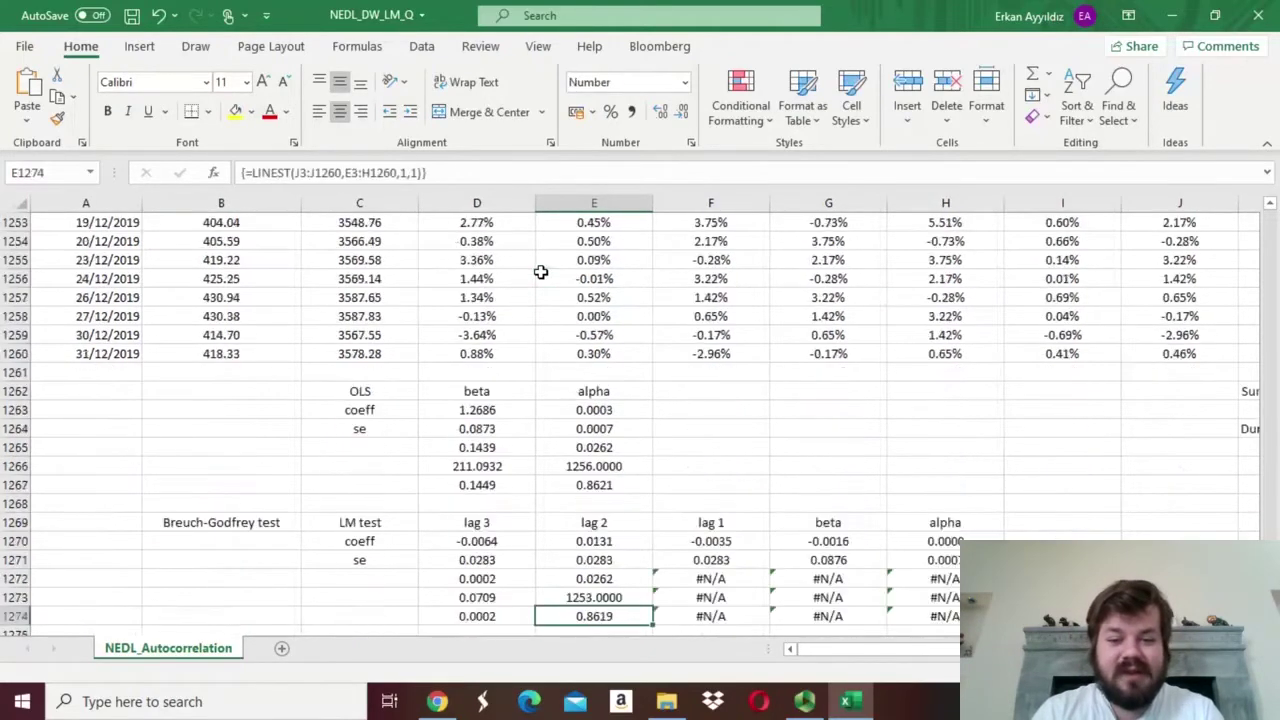
key("ctrl+Down")
key("ctrl+Down")
key("Down")
key("Down")
key("Down")
key("Down")
key("Down")
key("Down")
key("Down")
key("Down")
key("Down")
key("Down")
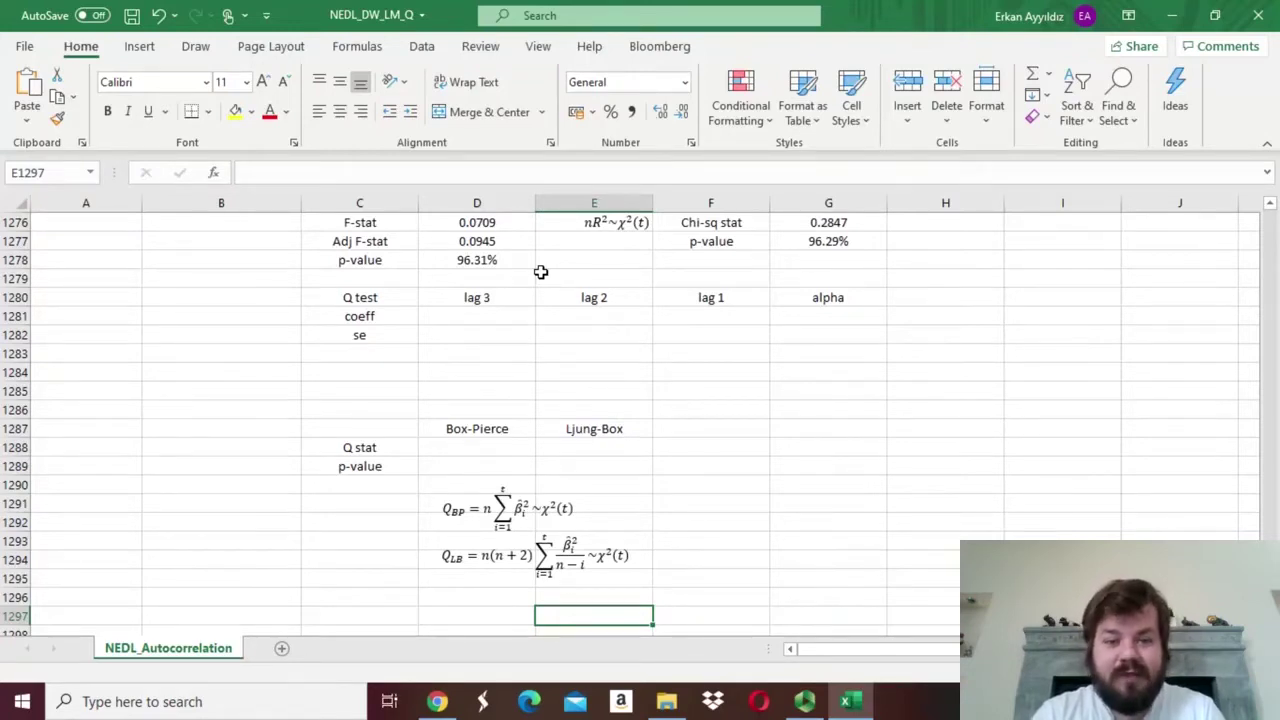
left_click(450, 505)
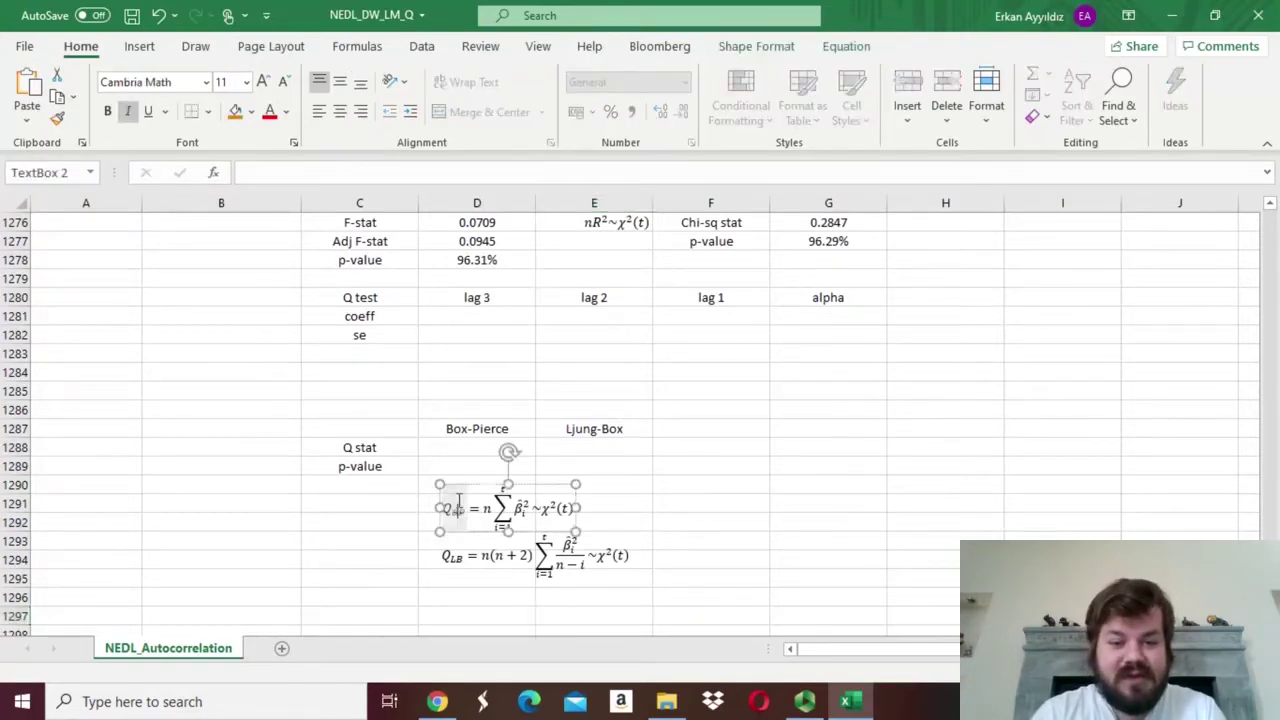
left_click(455, 555)
left_click(352, 551)
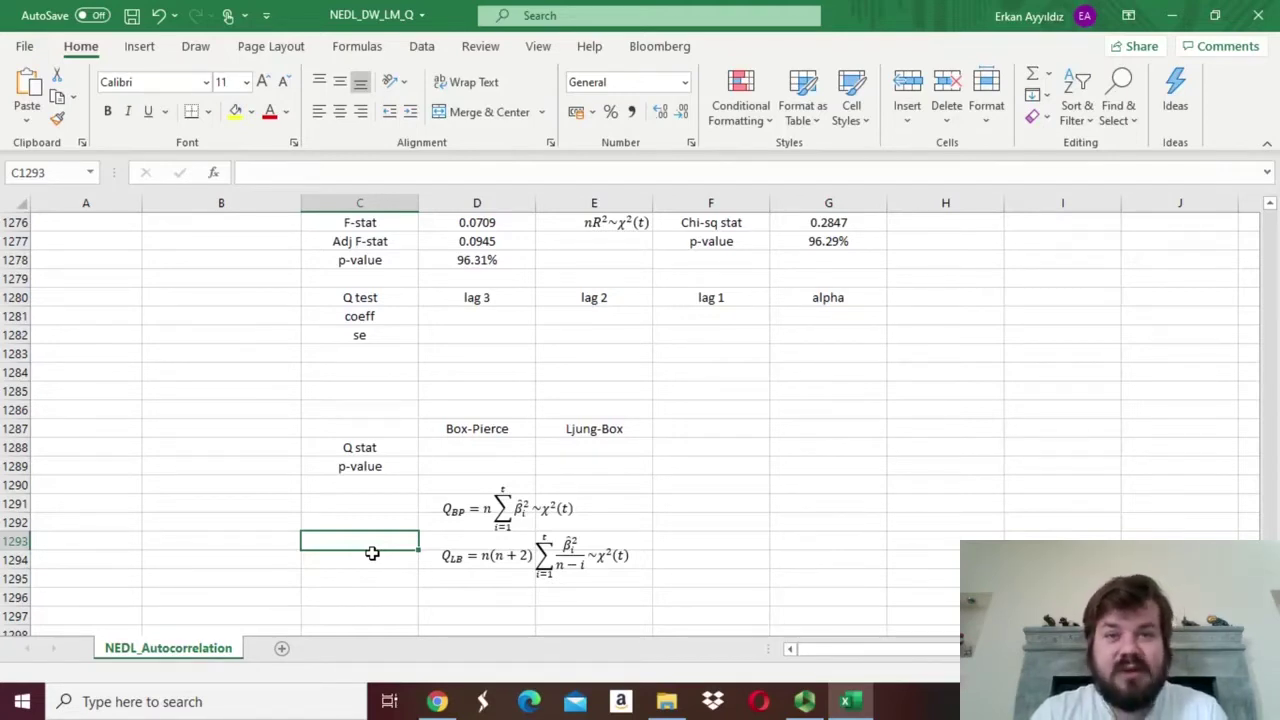
left_click(517, 510)
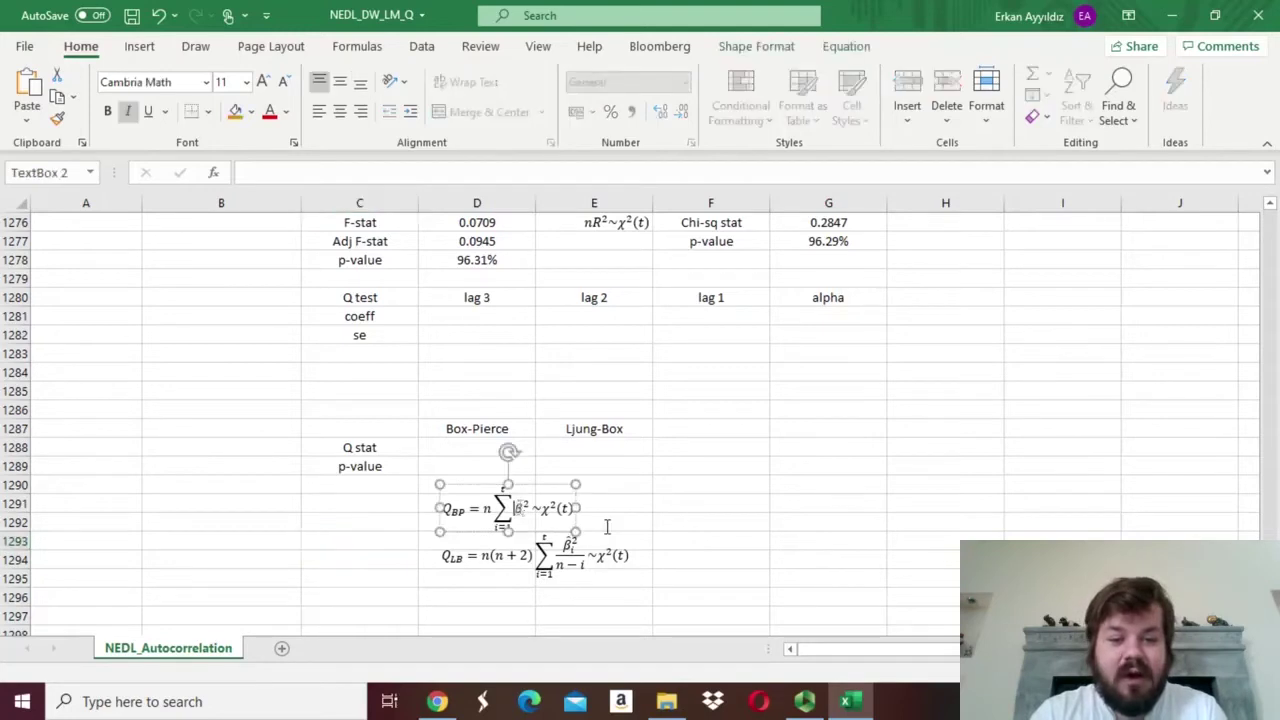
left_click(700, 502)
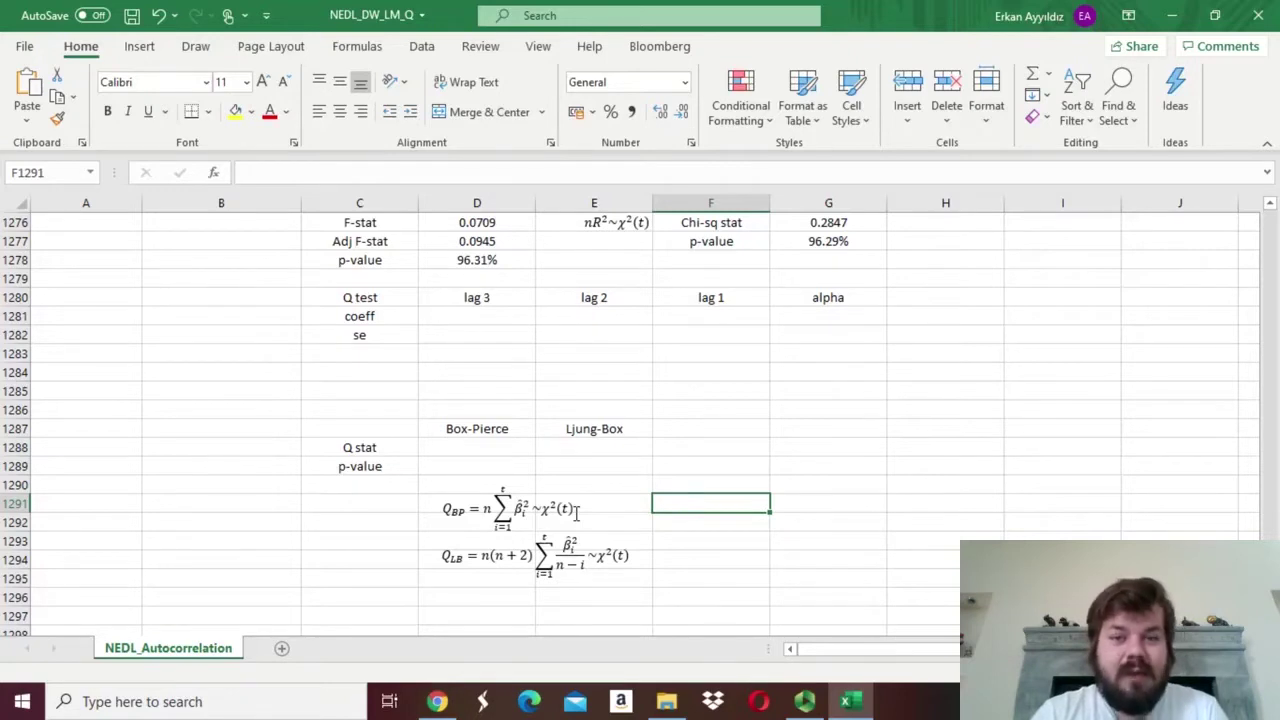
Step: Review the Breusch-Godfrey LM test's chi-square p-value and the beta column of its regression output
left_click(835, 240)
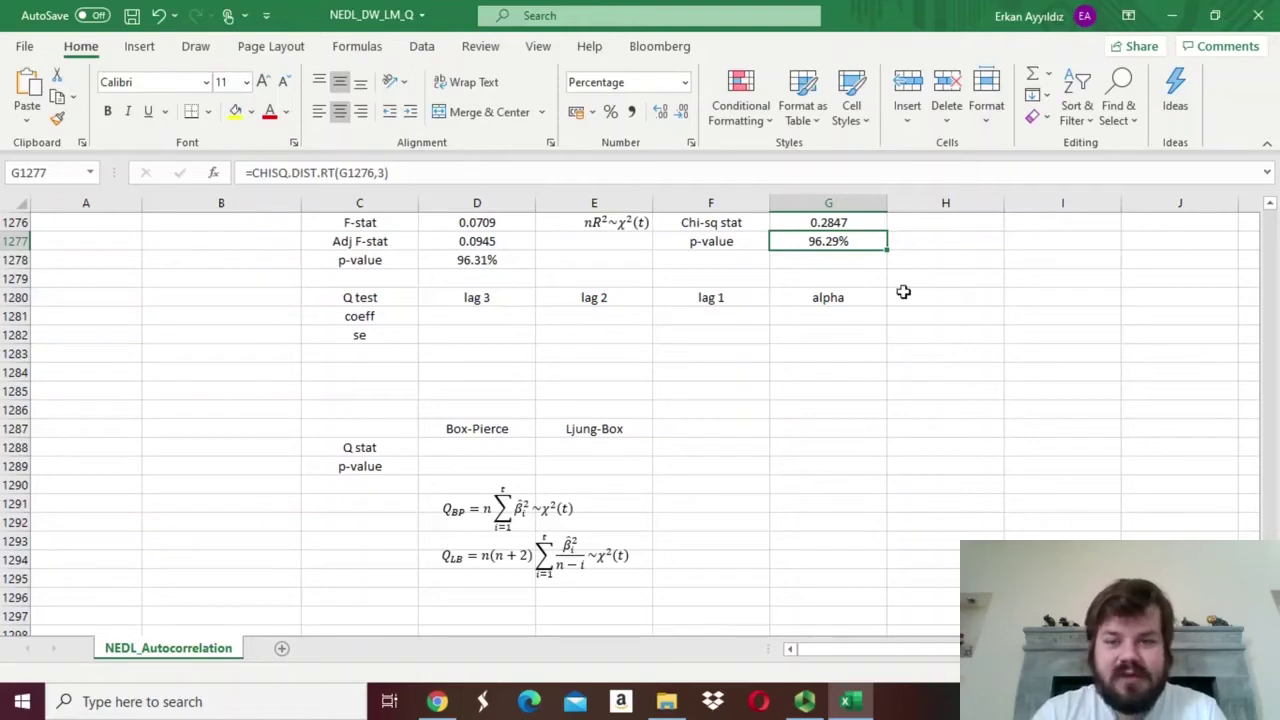
left_click(903, 291)
key("Up")
key("Up")
key("Up")
key("Up")
key("Up")
key("Up")
key("Up")
key("Up")
key("Up")
key("Up")
key("Up")
key("Up")
key("Up")
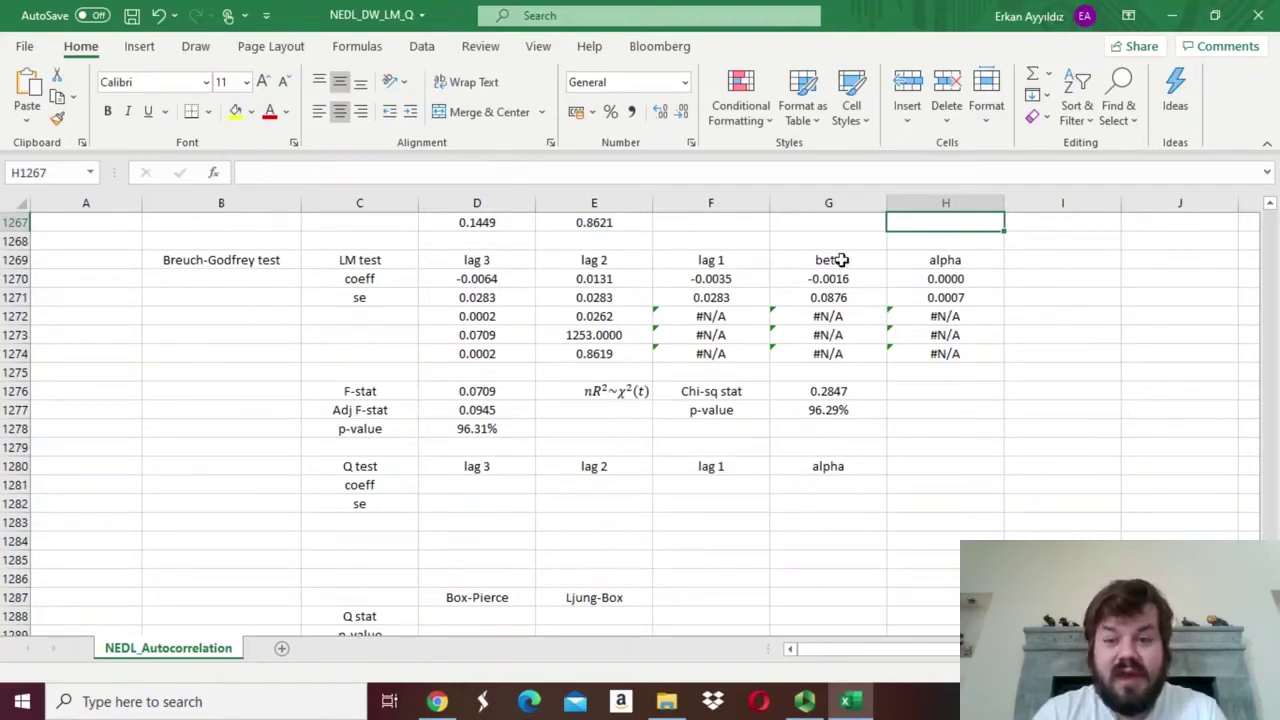
left_click_drag(840, 260, 837, 349)
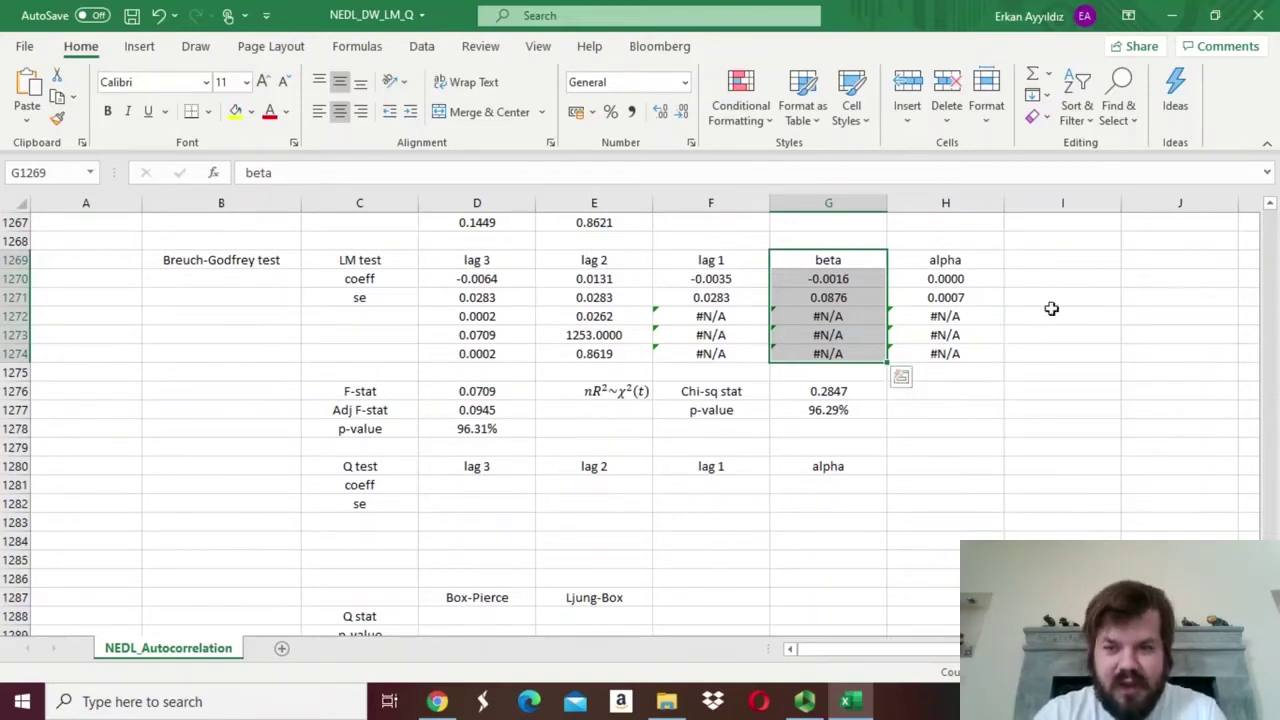
left_click(1052, 314)
Step: Examine the Resid column and the lagged columns Resid (-1) to Resid (-3) at the start of the data
key("ctrl+Up")
key("ctrl+Up")
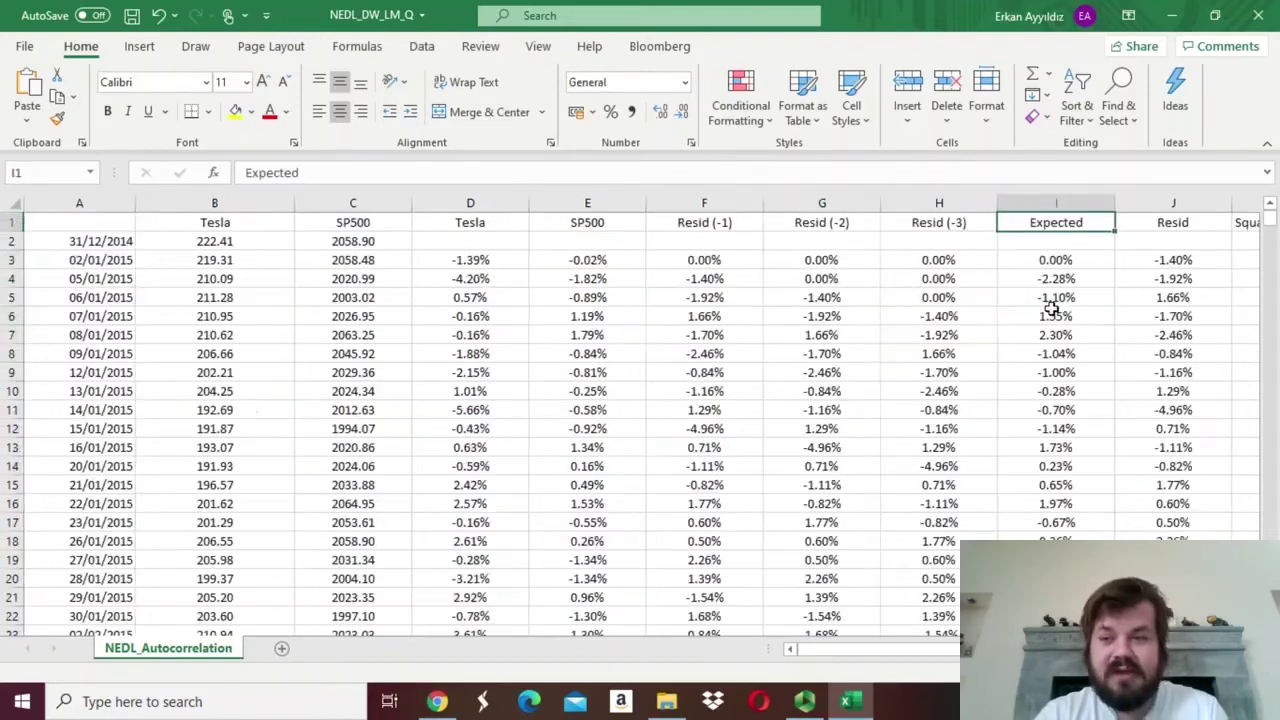
left_click(1173, 224)
key("ctrl+shift+Down")
key("ctrl+shift+Down")
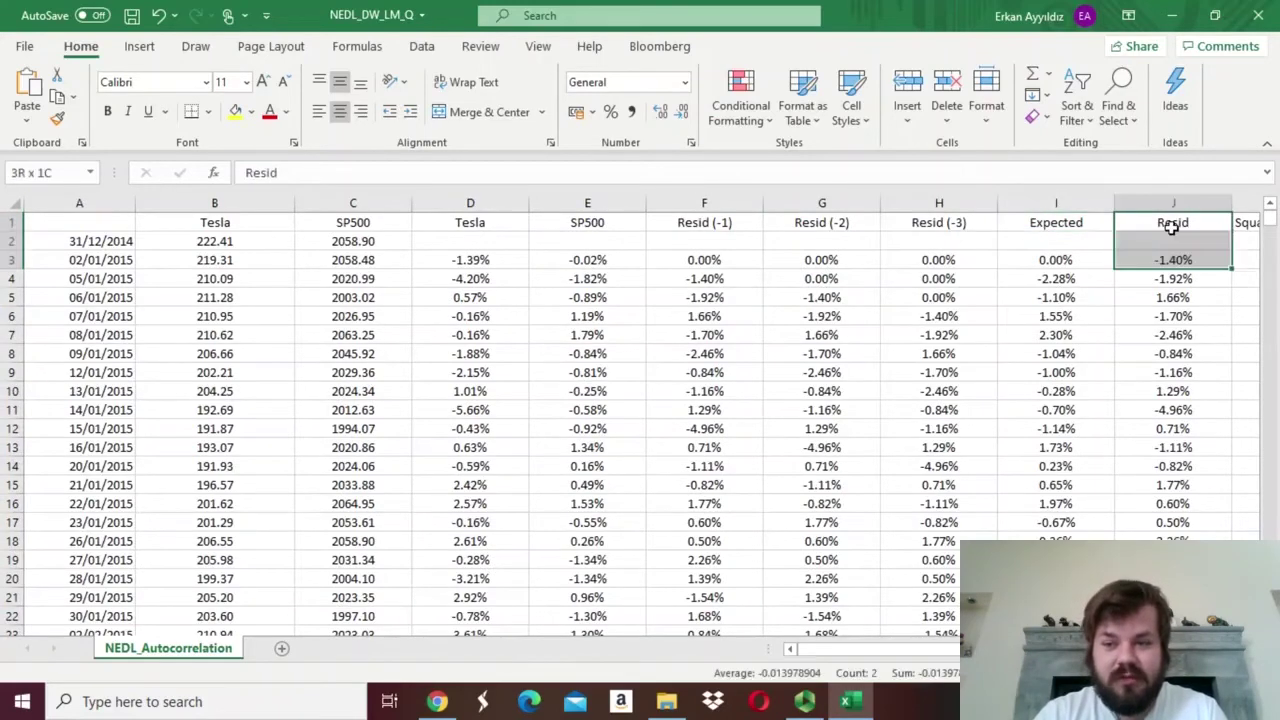
key("ctrl+shift+Up")
scroll(1140, 242, "up", 1)
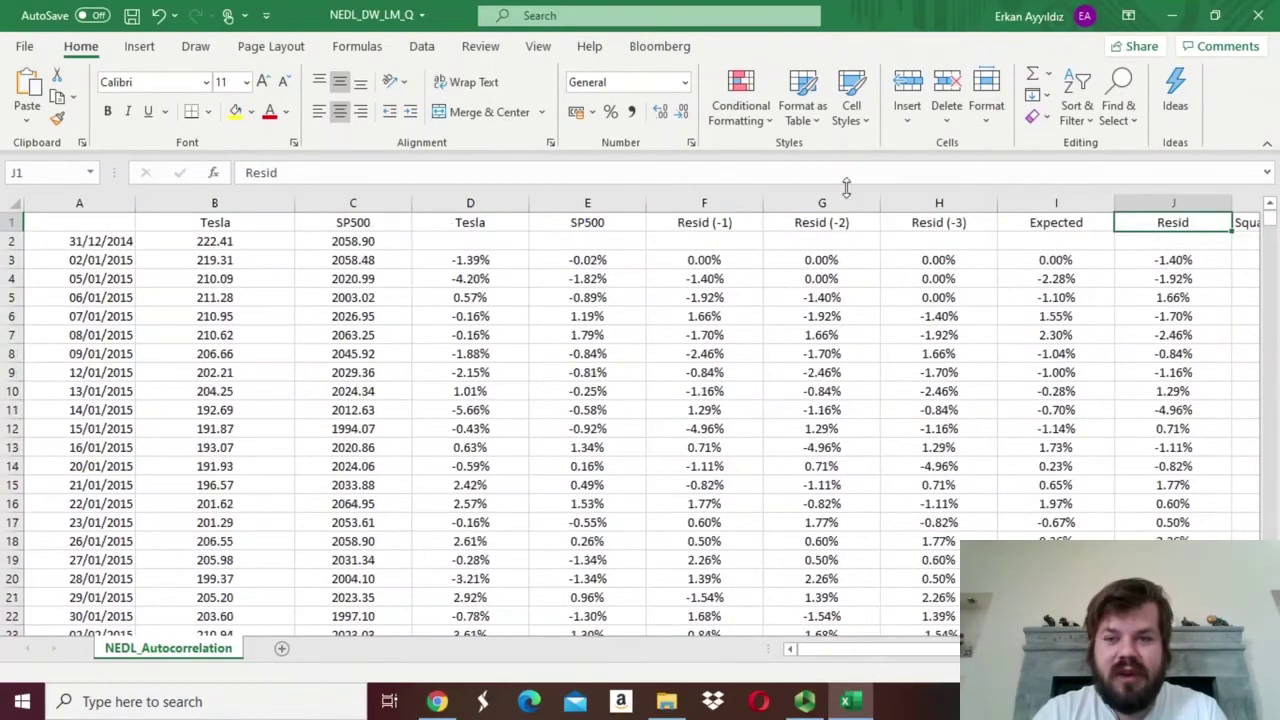
left_click_drag(712, 222, 917, 301)
key("ctrl+shift+Down")
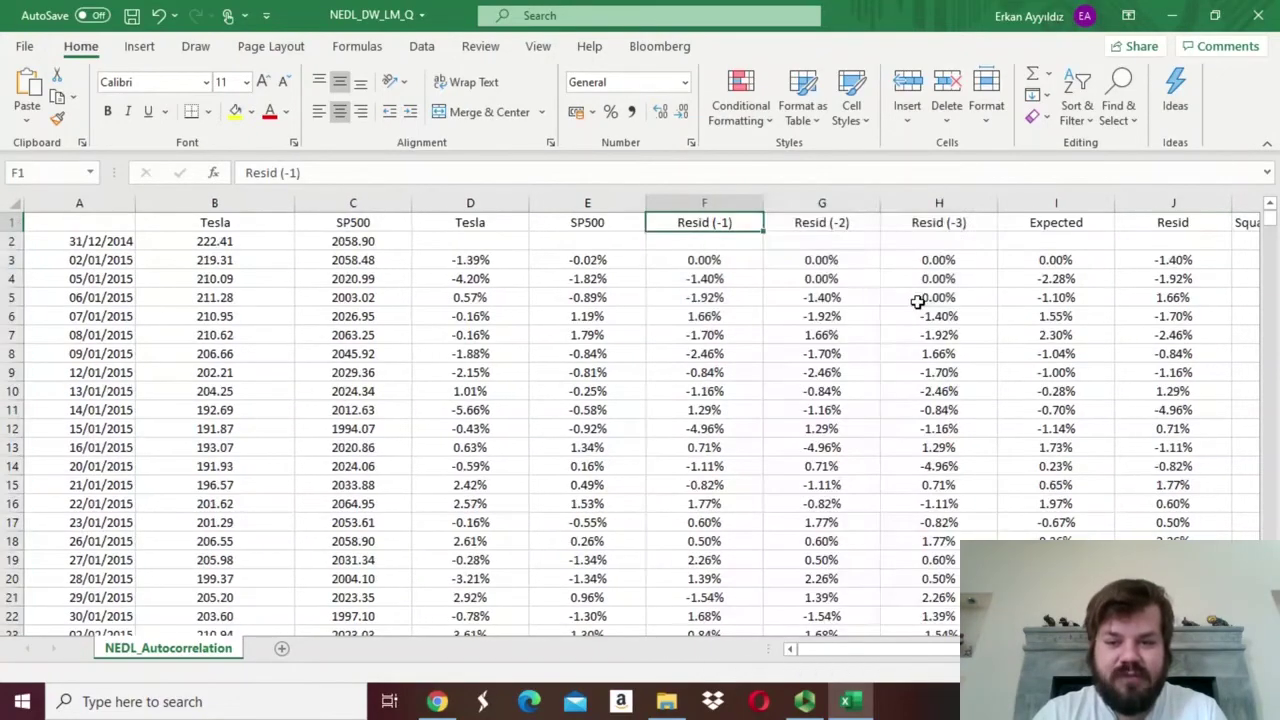
Step: Begin a LINEST formula across the Q test range D1281:G1285, with the residuals J3:J1260 as the known y values
left_click(491, 354)
key("ctrl+Down")
key("ctrl+Down")
key("ctrl+Down")
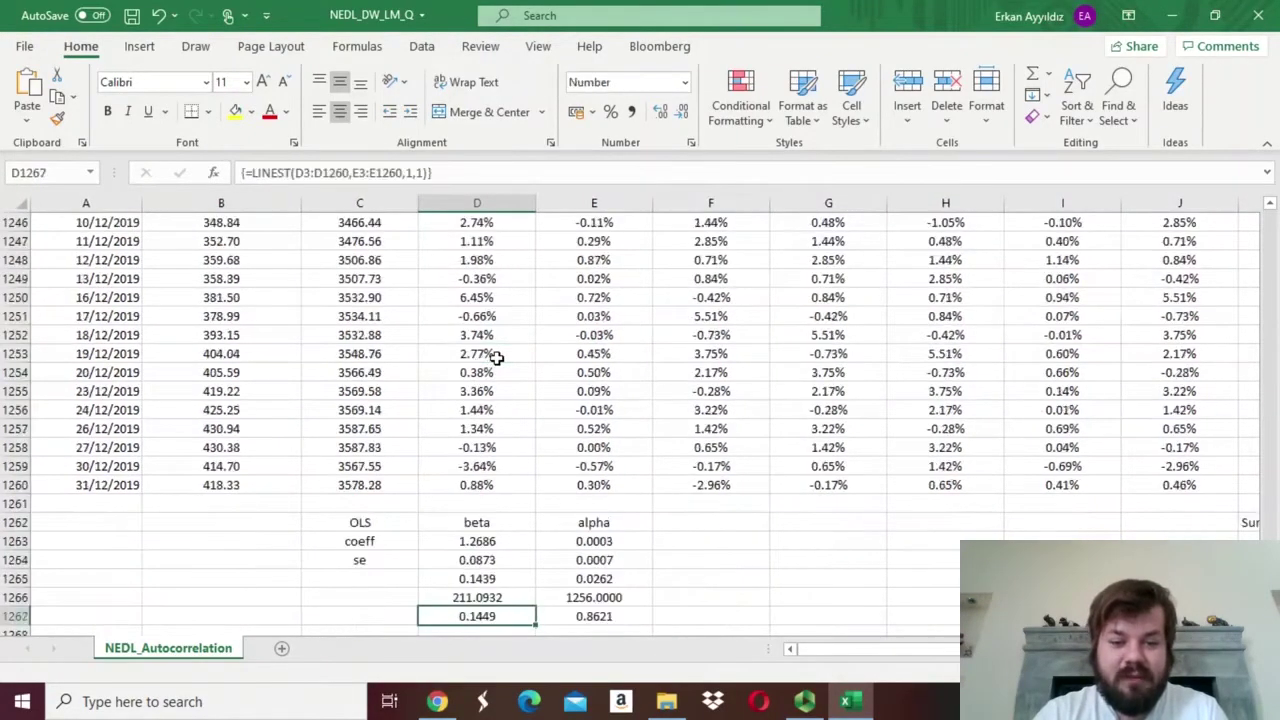
key("ctrl+Down")
key("ctrl+Down")
key("ctrl+Down")
key("ctrl+Down")
key("ctrl+Down")
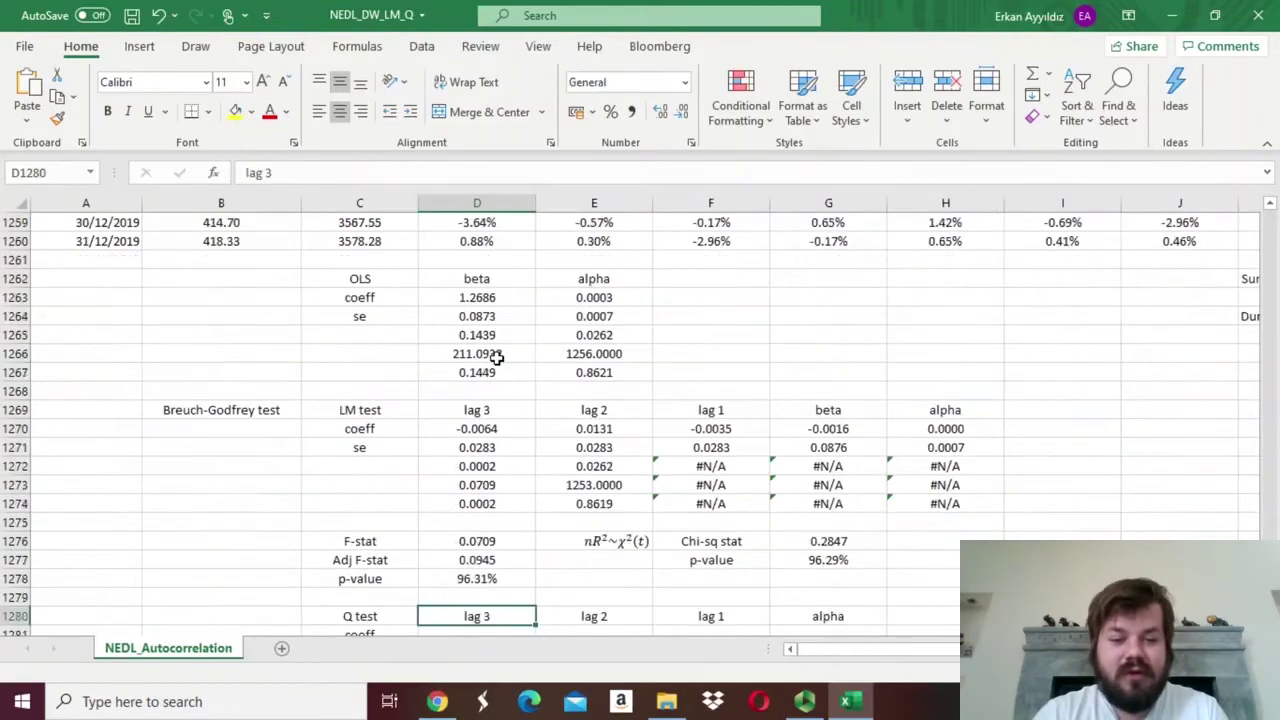
key("ctrl+Down")
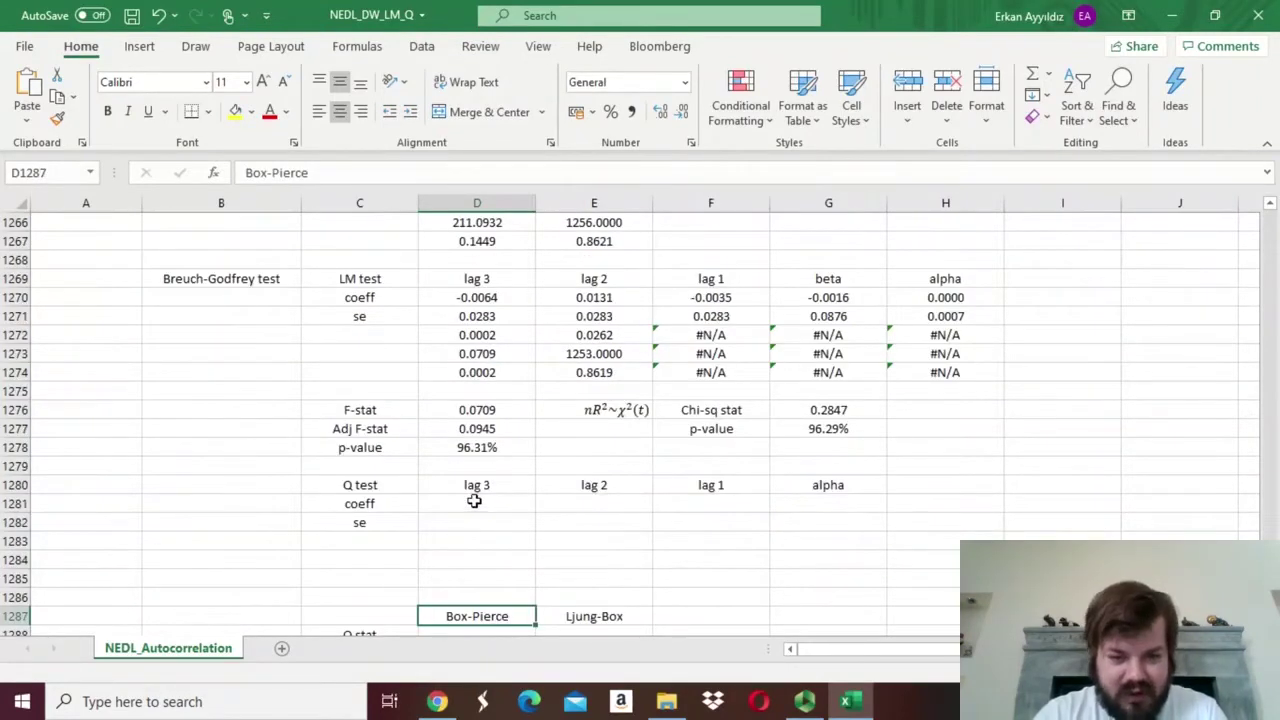
left_click_drag(474, 501, 796, 570)
left_click(333, 170)
type("=")
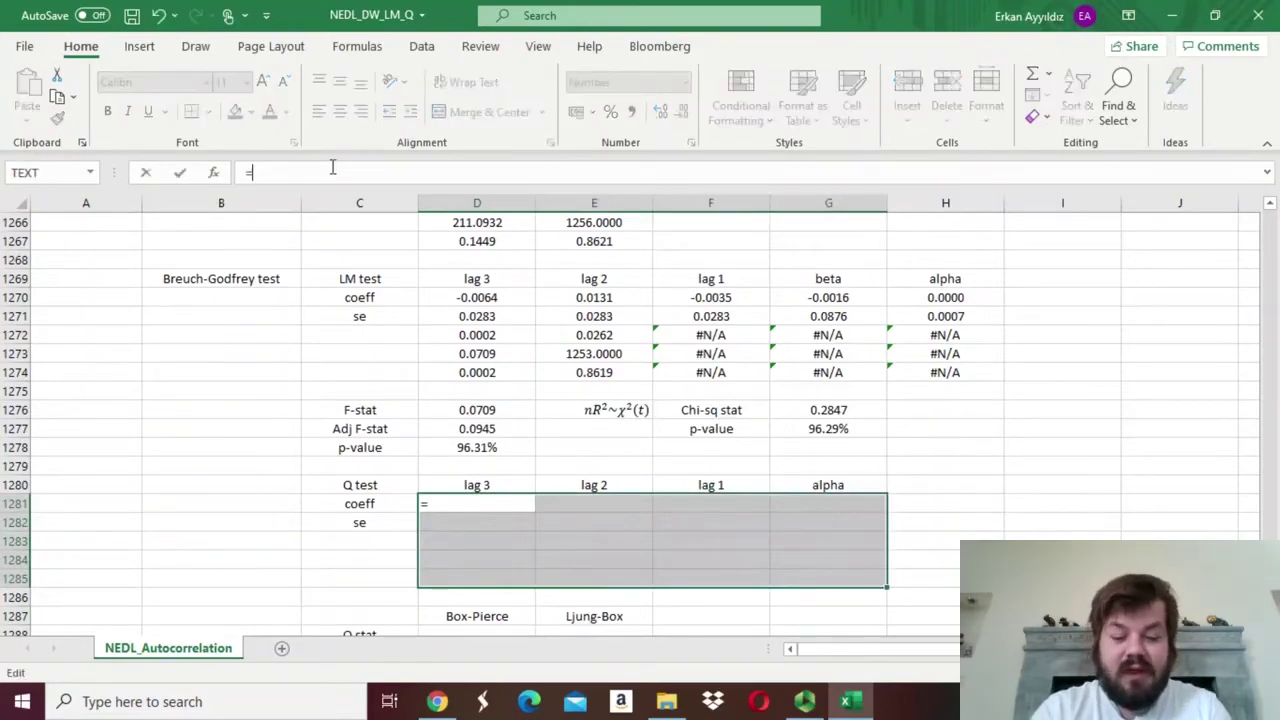
type("LINEST(")
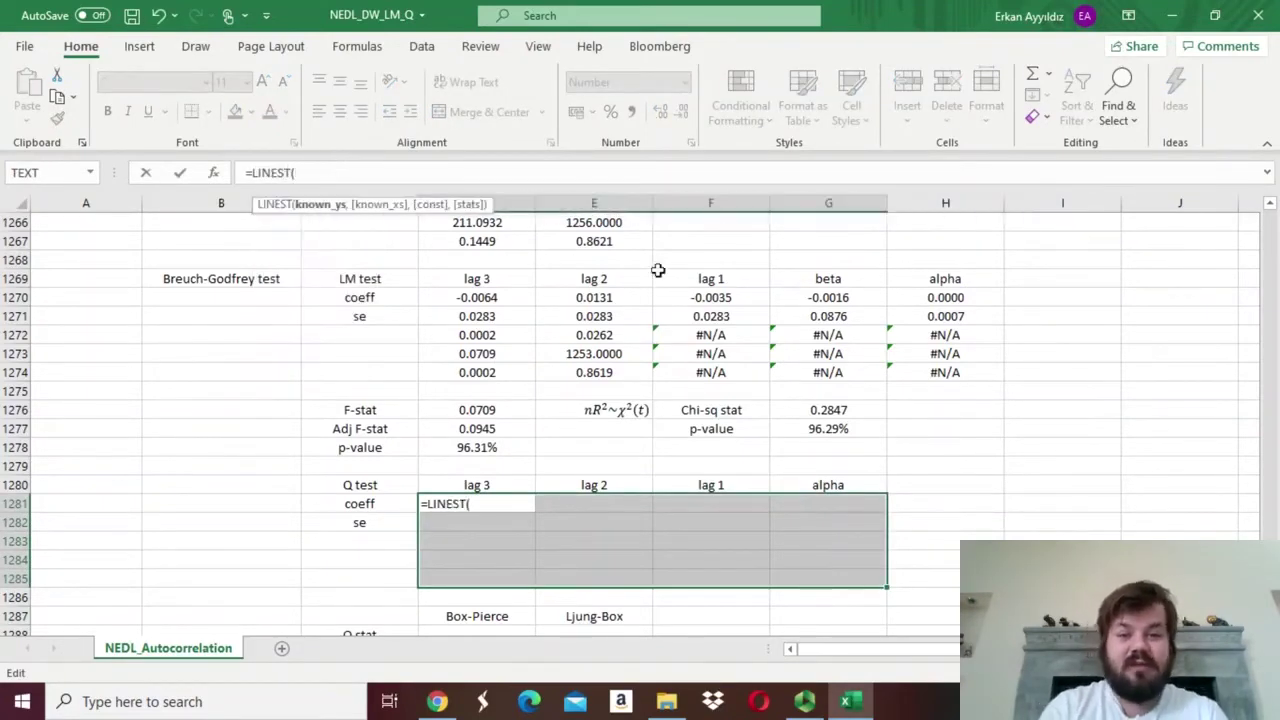
left_click(1079, 283)
key("ctrl+Up")
key("ctrl+Up")
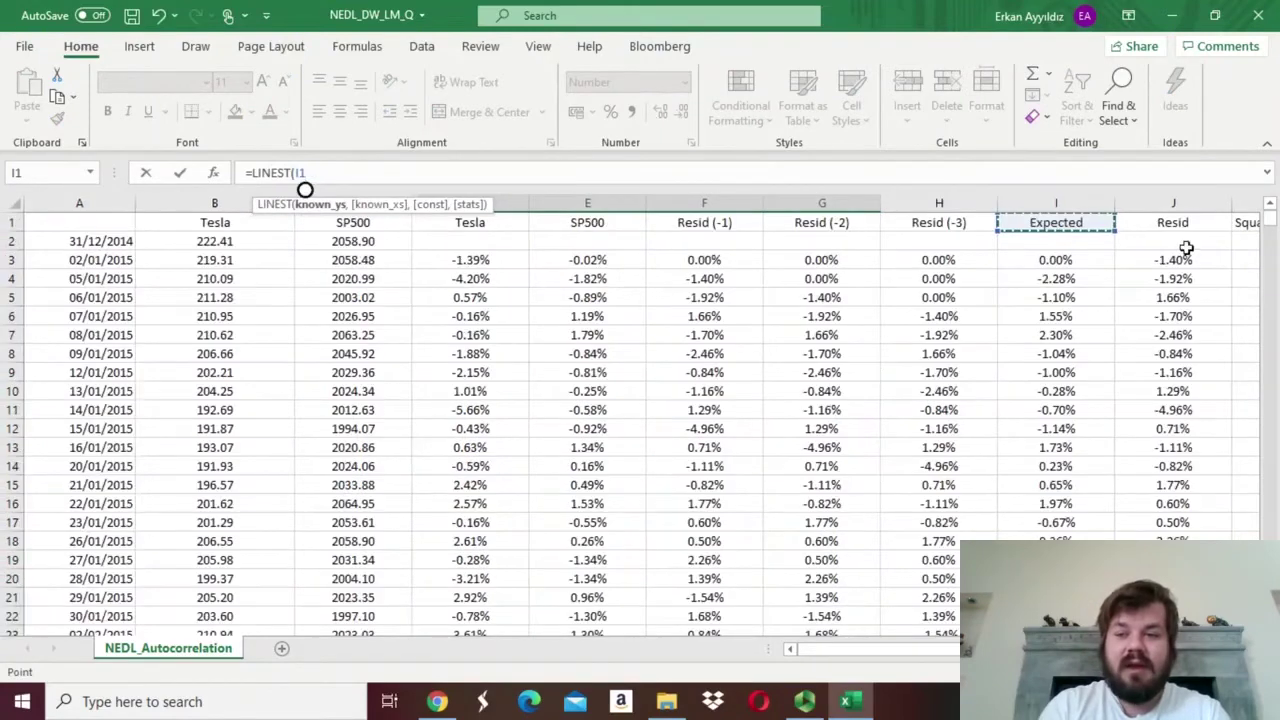
left_click(1161, 261)
key("ctrl+shift+Down")
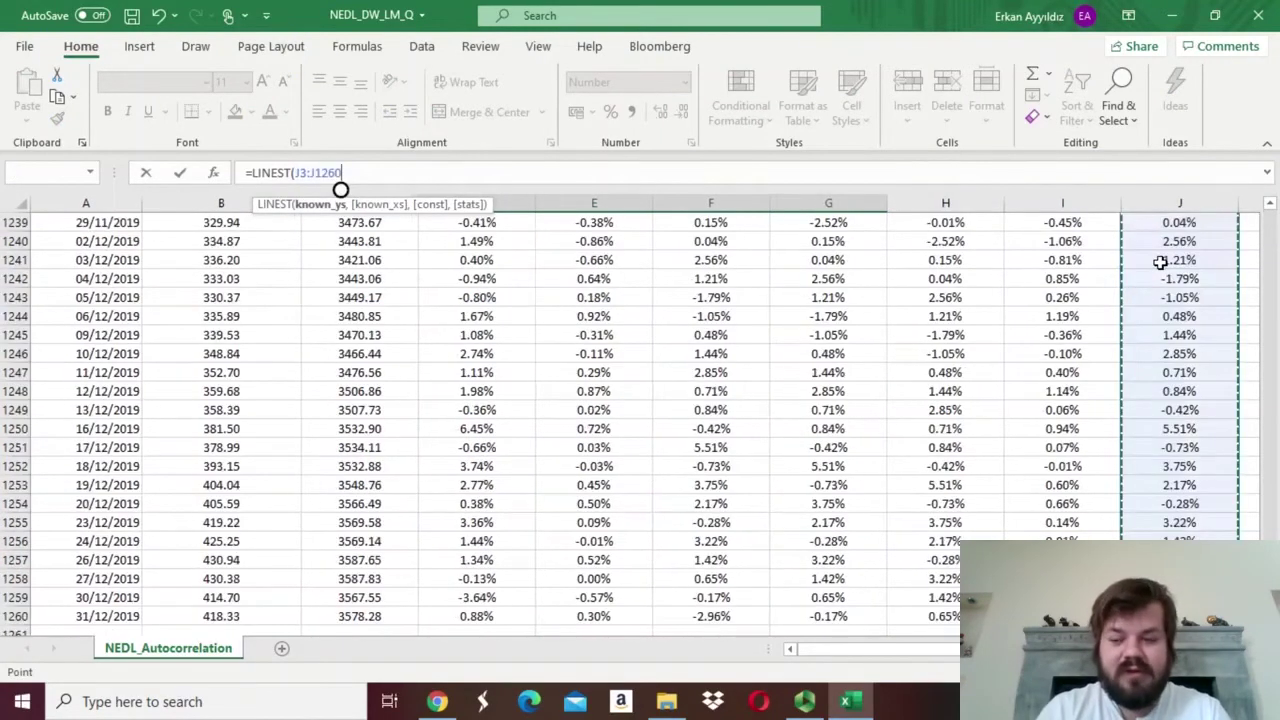
type(",")
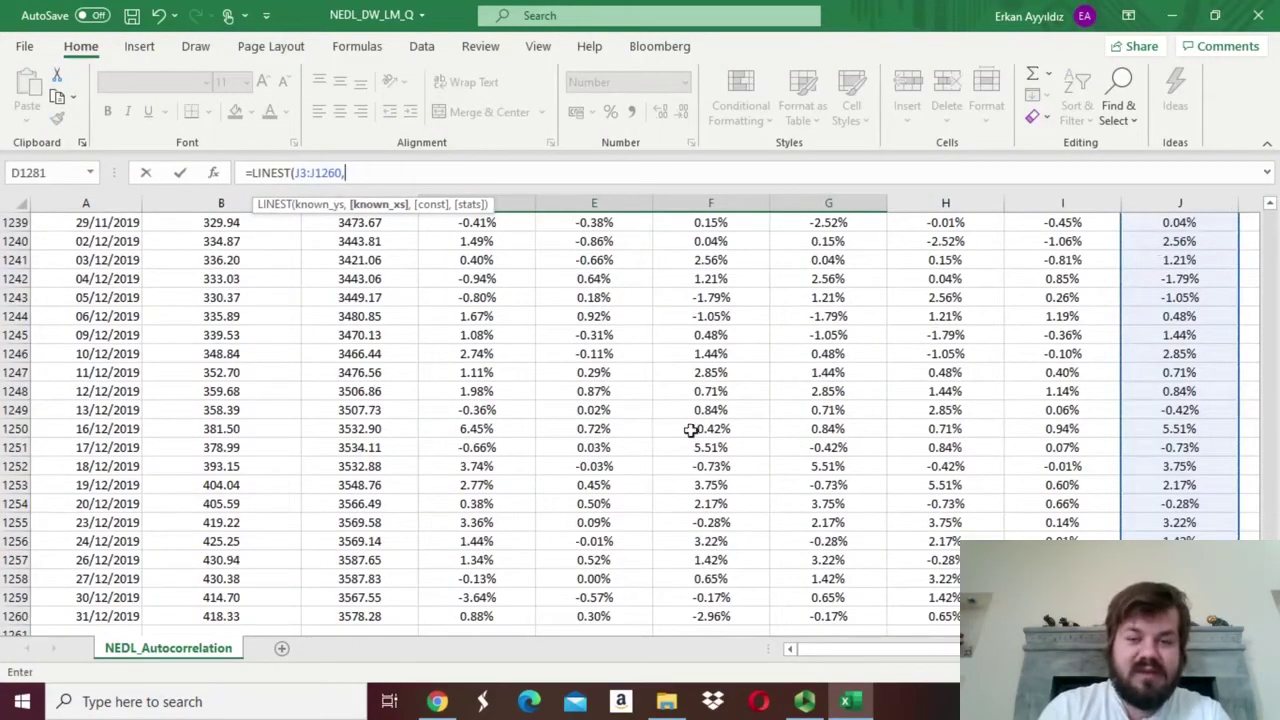
Step: Complete the LINEST array formula with lagged residuals F3:H1260 as known x values and both constant and statistics set to 1
left_click(594, 391)
key("ctrl+Up")
key("ctrl+Up")
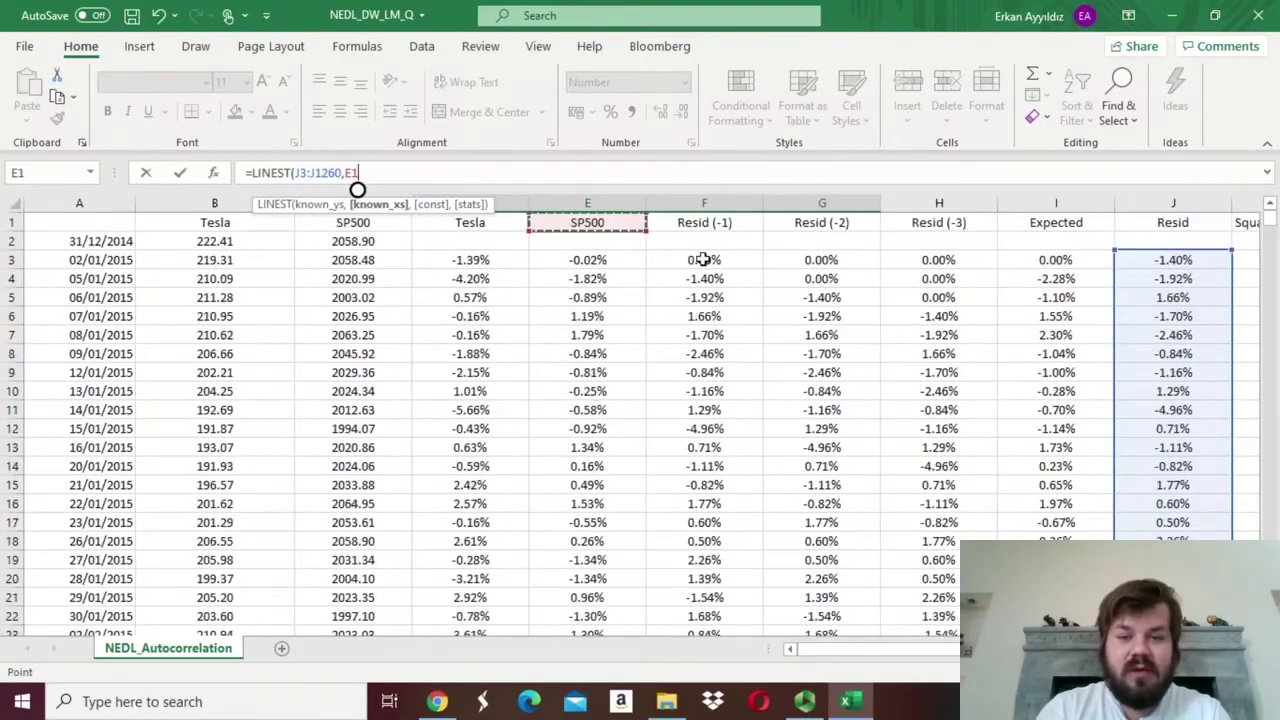
left_click_drag(703, 259, 905, 321)
key("ctrl+shift+Down")
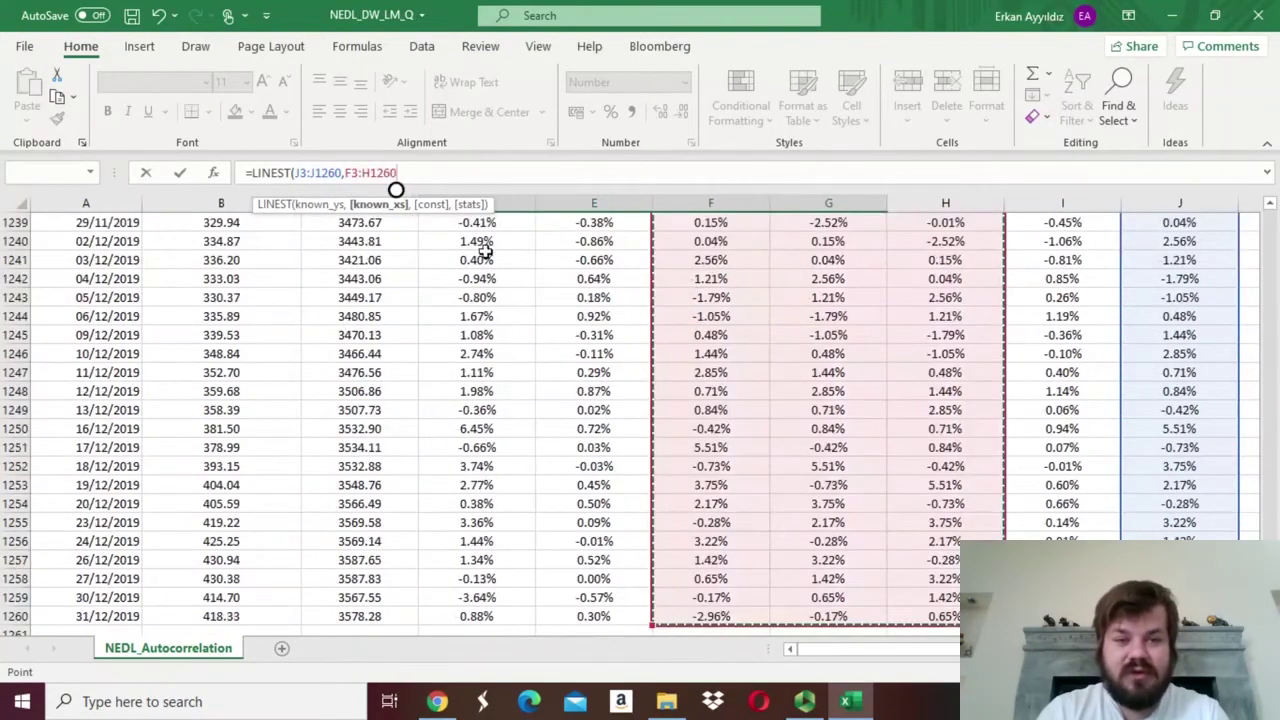
type(",")
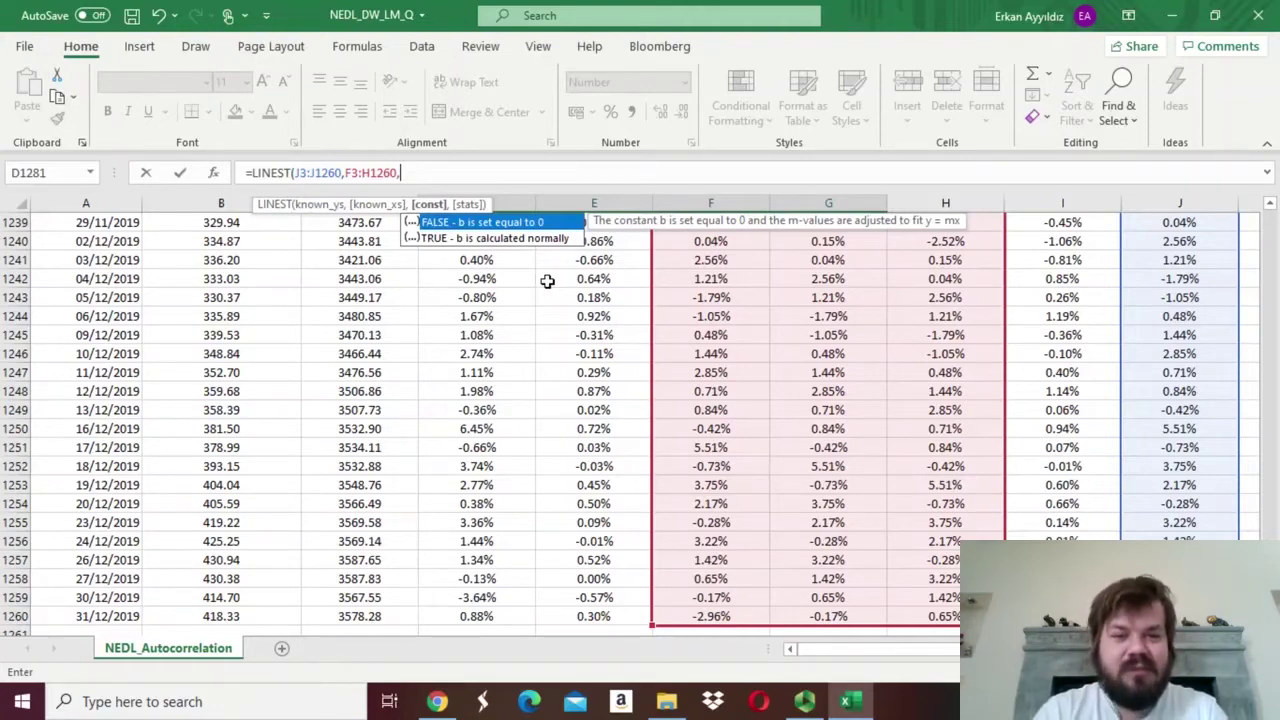
type("1")
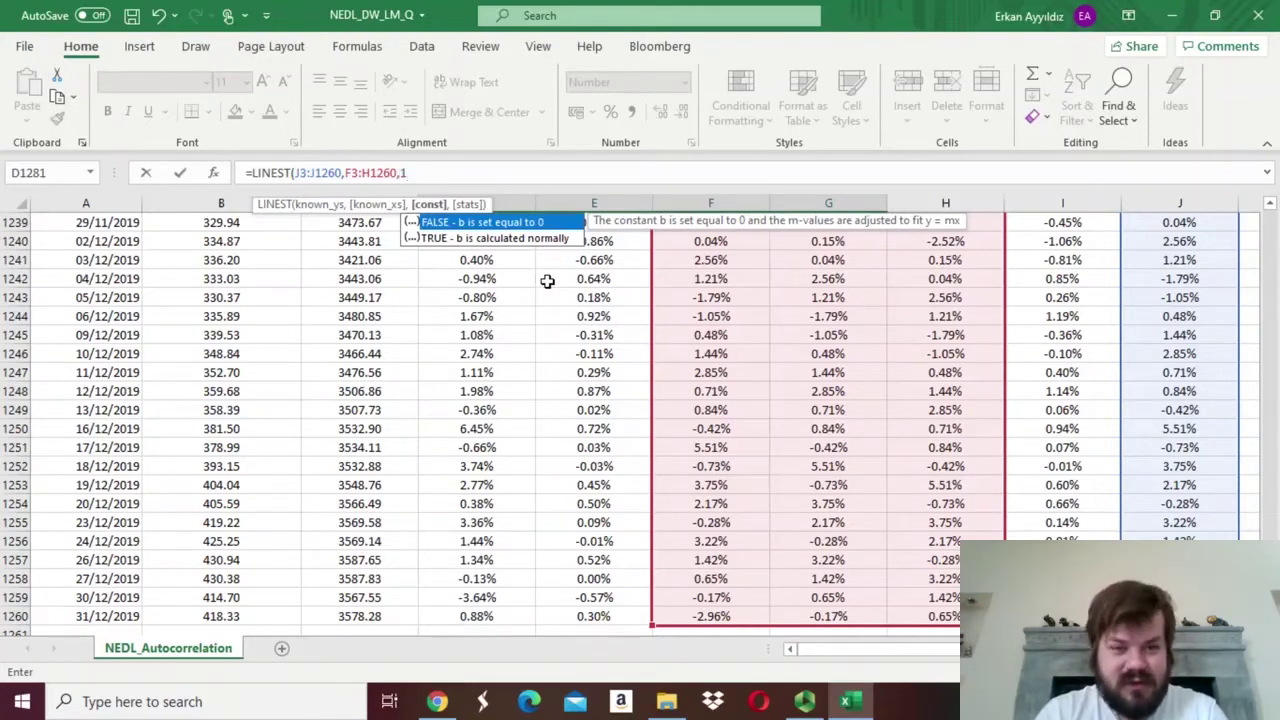
type(",1")
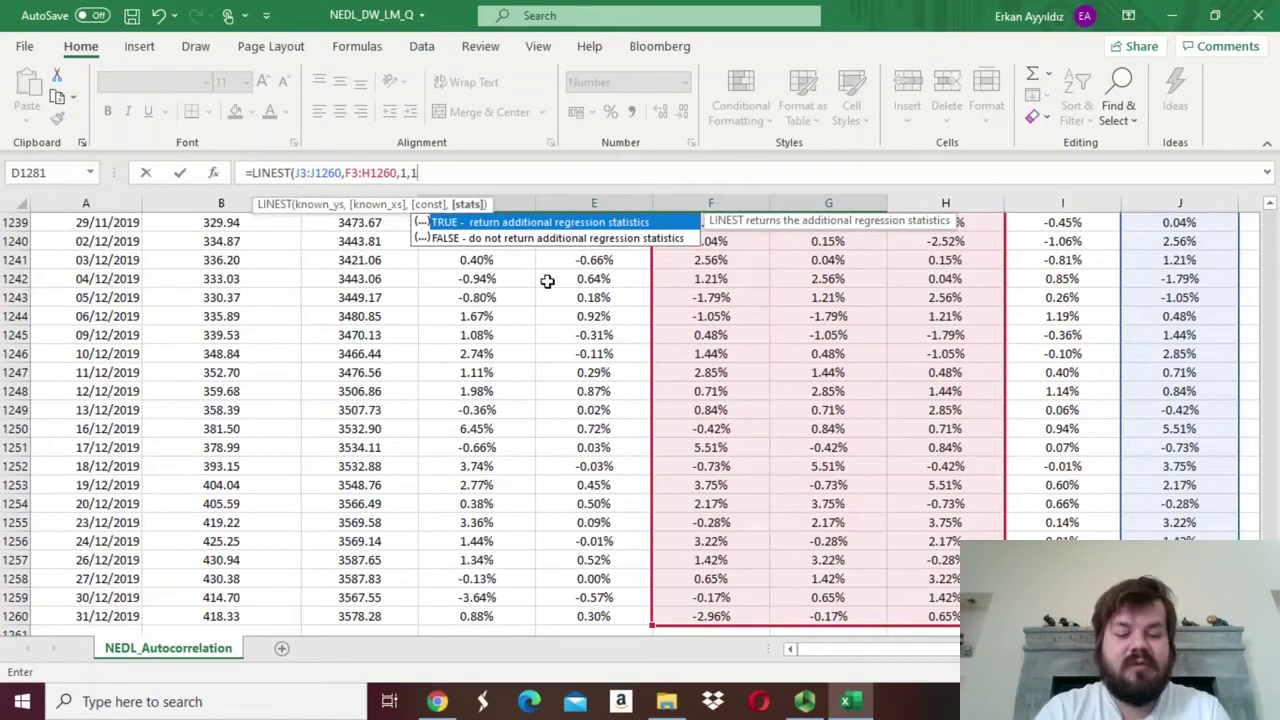
type(")")
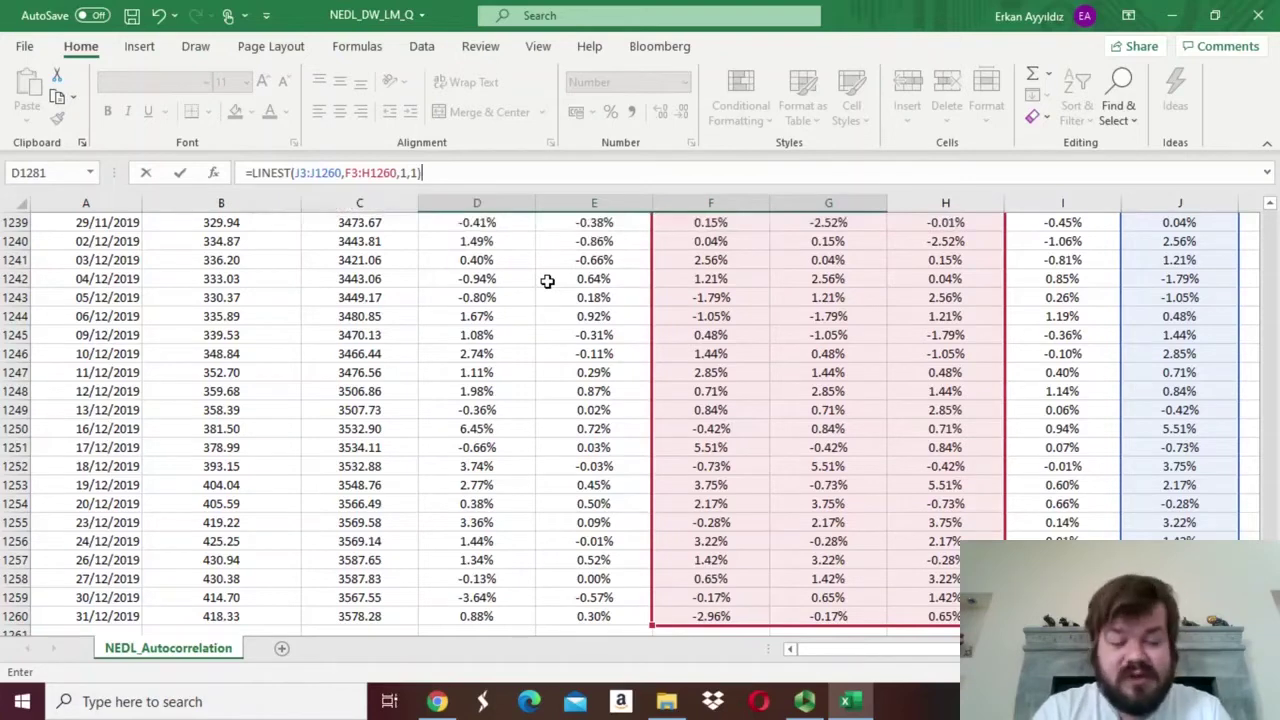
key("ctrl+shift+Return")
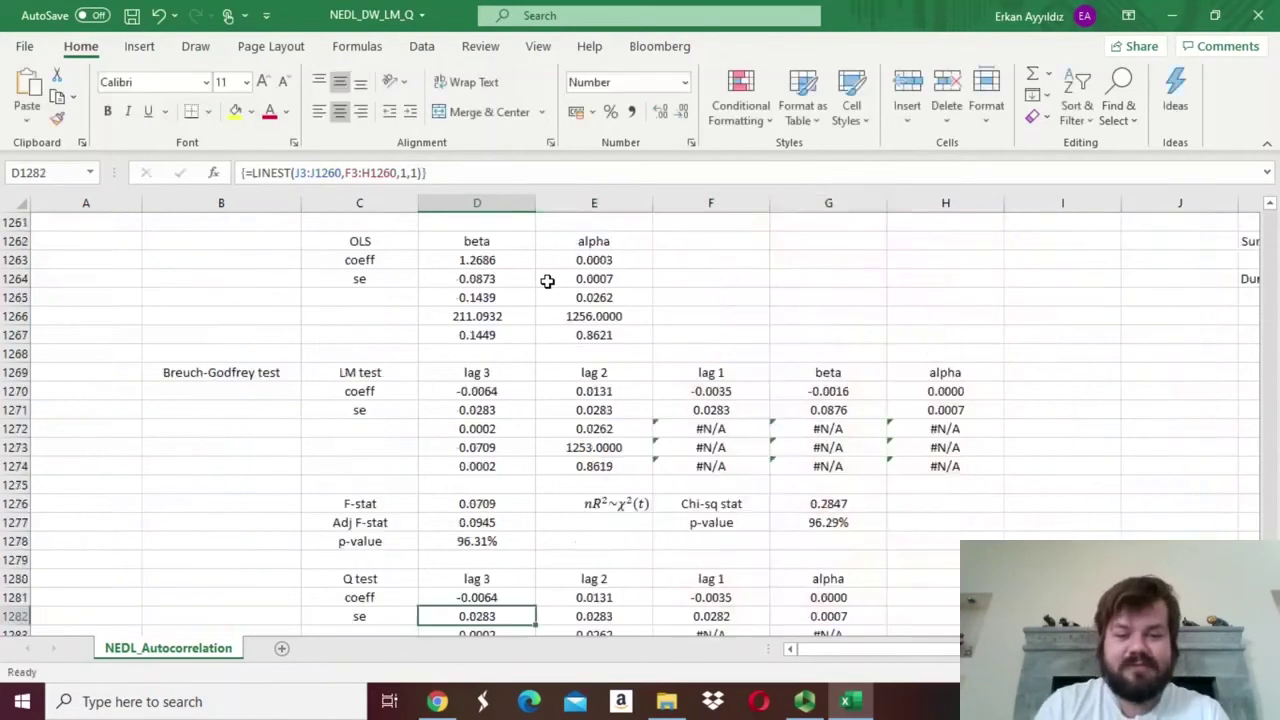
Step: Examine the Q test coefficients for lags 1 to 3 against the beta term in the Box-Pierce formula
scroll(547, 281, "down", 3)
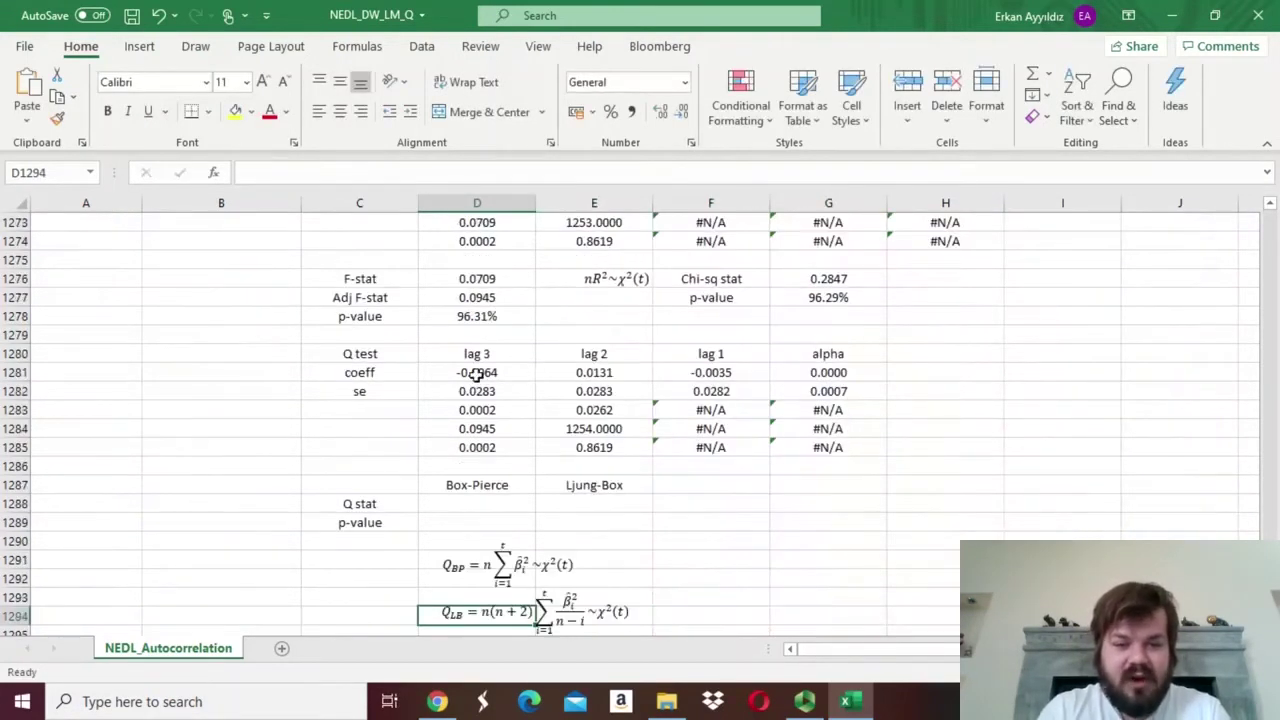
left_click(476, 372)
left_click_drag(476, 372, 737, 372)
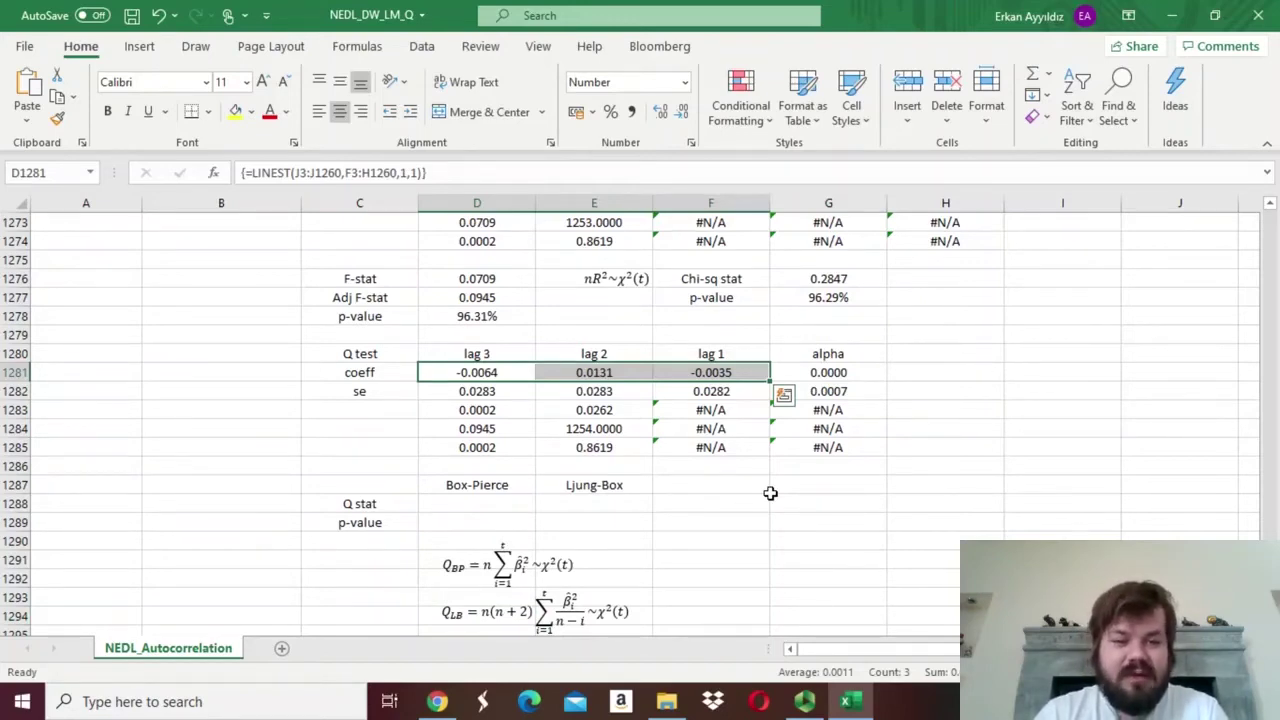
left_click(477, 370)
left_click(560, 370)
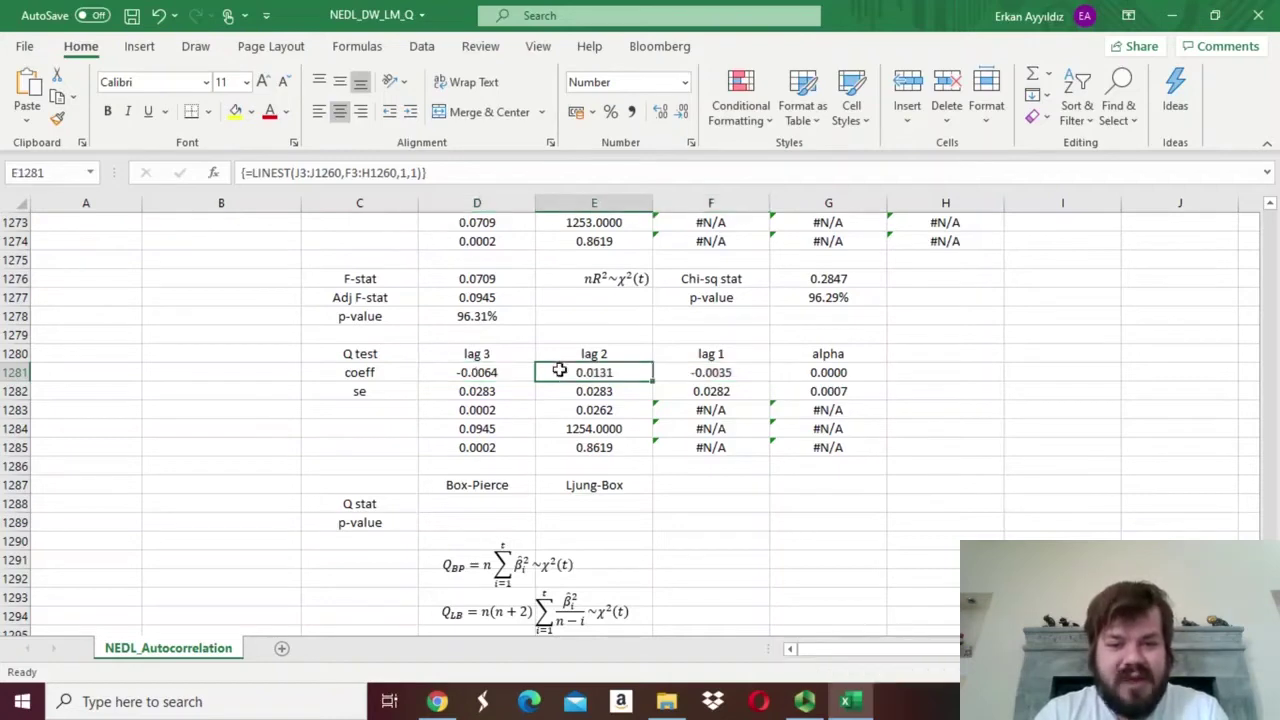
left_click(700, 369)
left_click(525, 570)
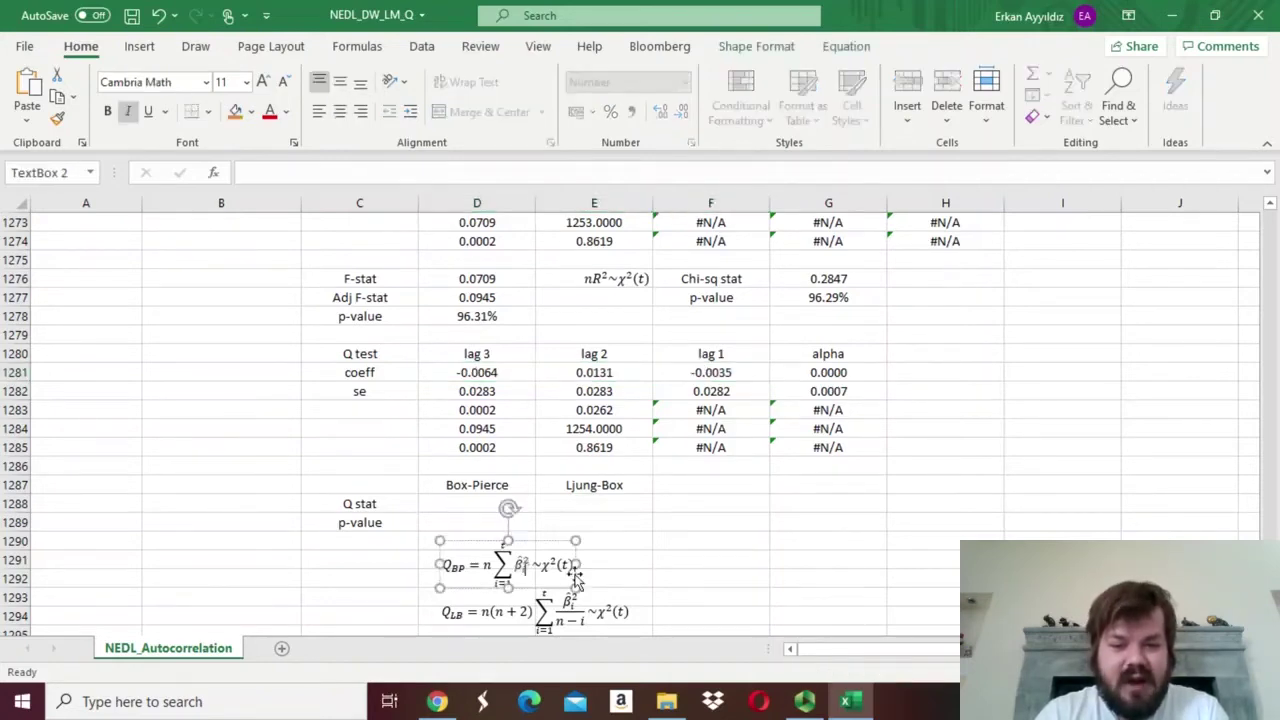
left_click(723, 537)
left_click(679, 372)
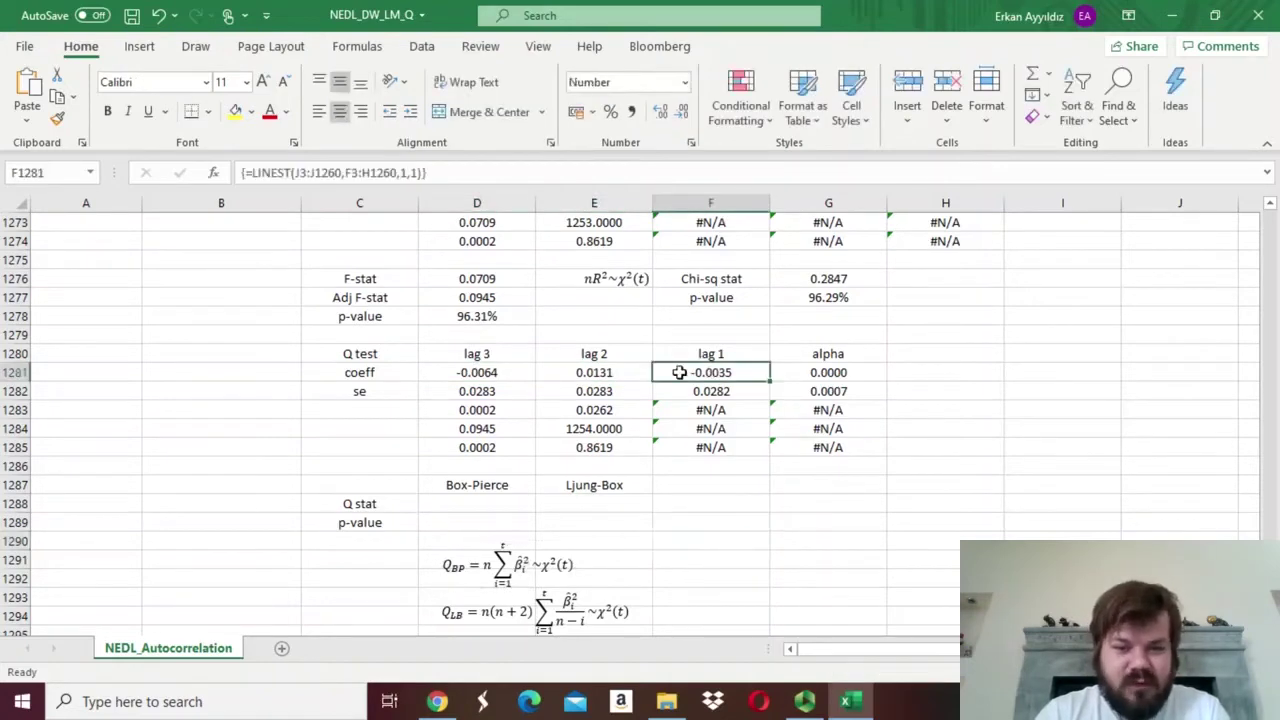
left_click(610, 368)
left_click(484, 372)
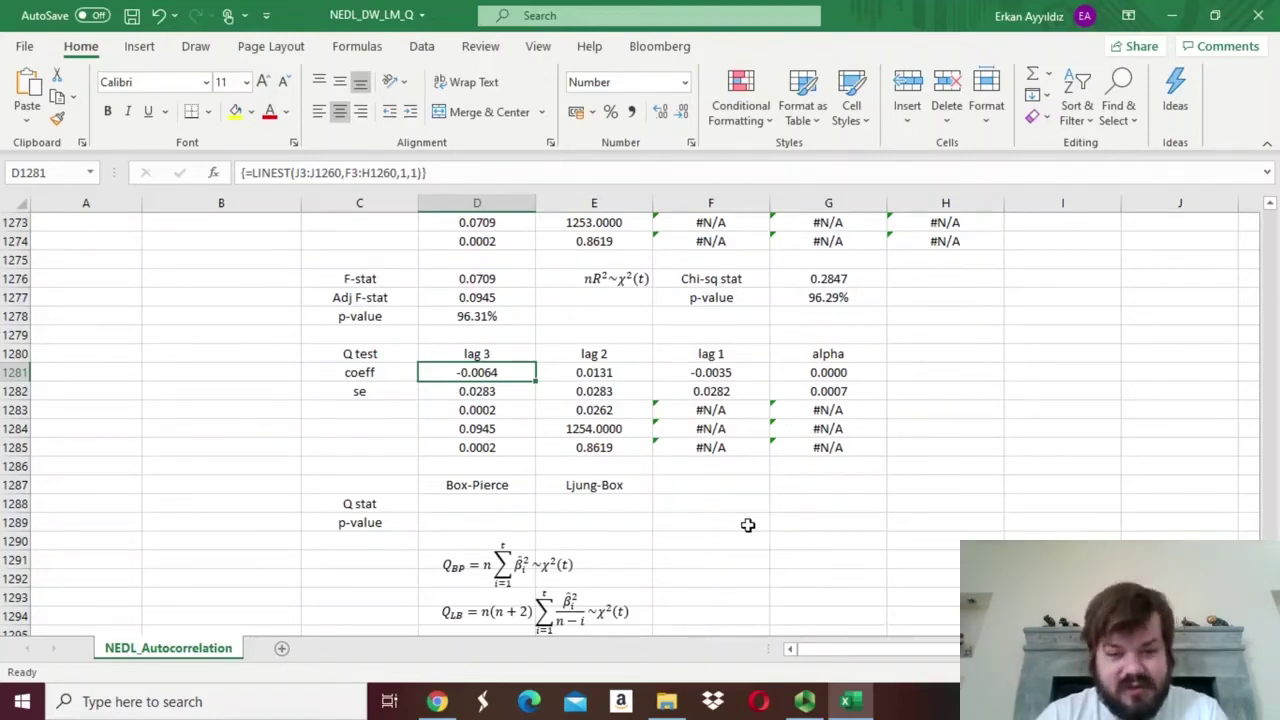
Step: Calculate the Box-Pierce Q stat in D1288 as 1258 times the sum of squared lag coefficients, using =1258*SUMSQ(D1281:F1281)
left_click(500, 500)
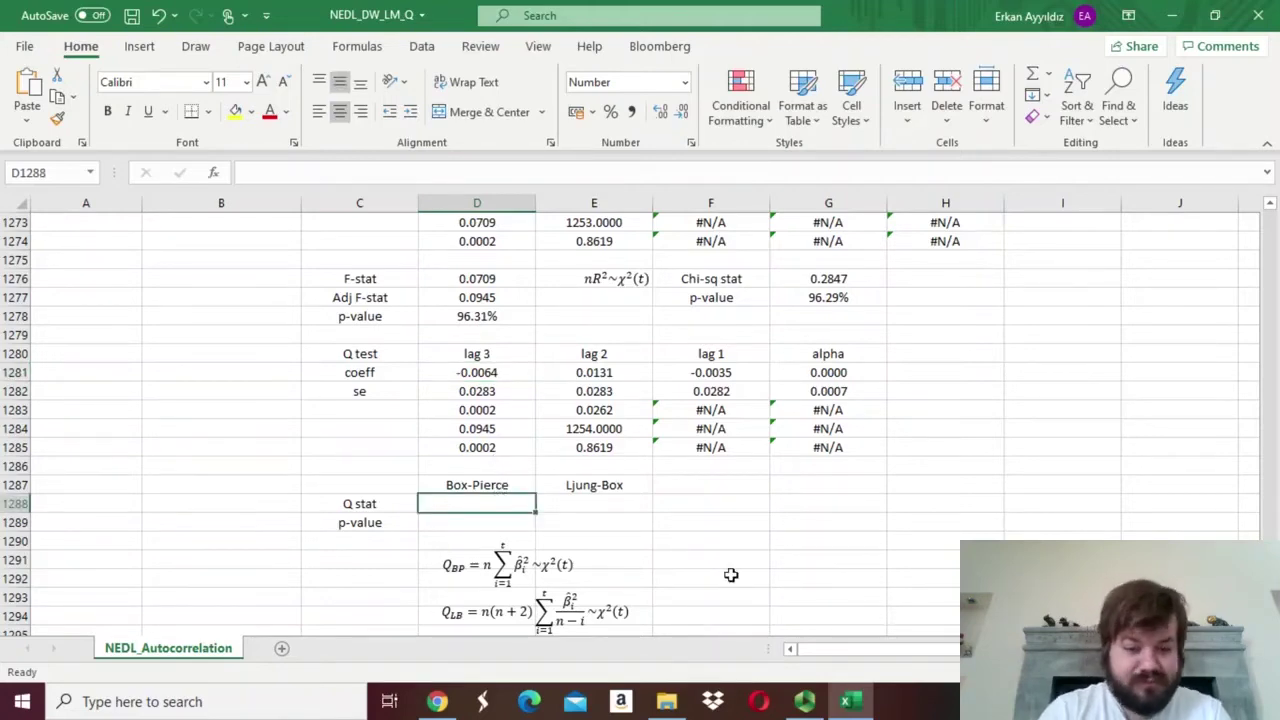
type("=")
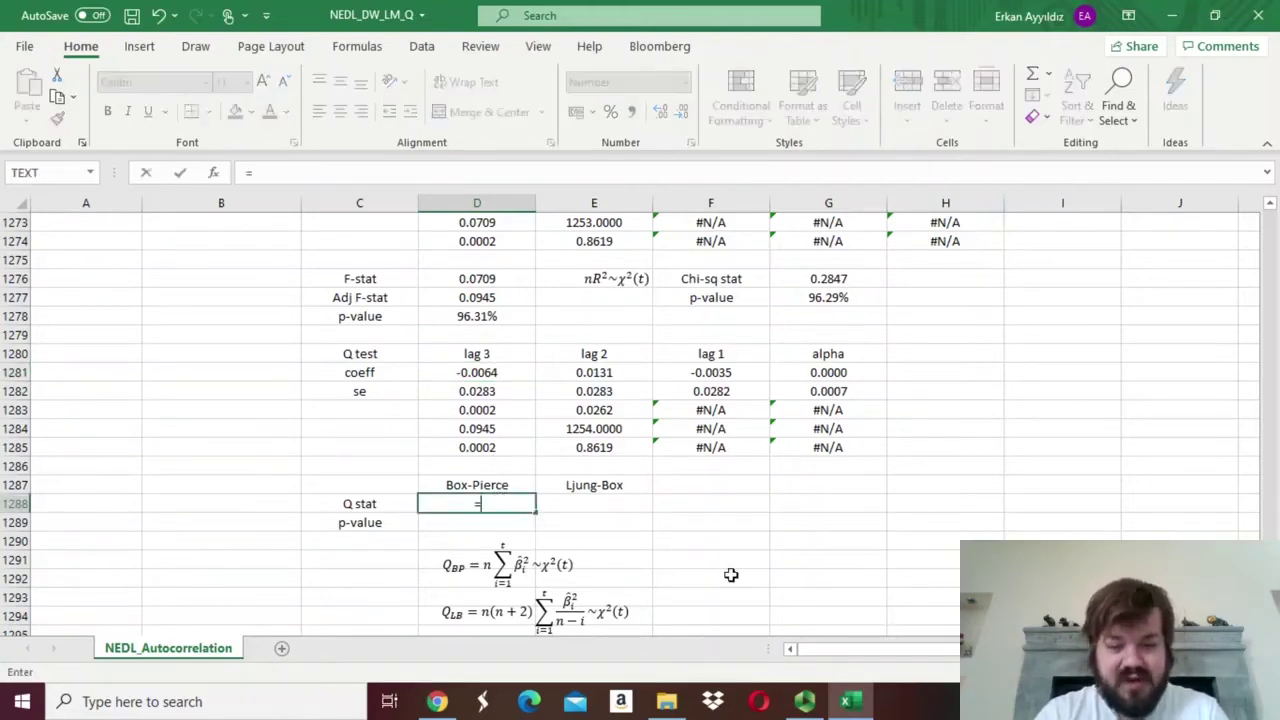
type("1258")
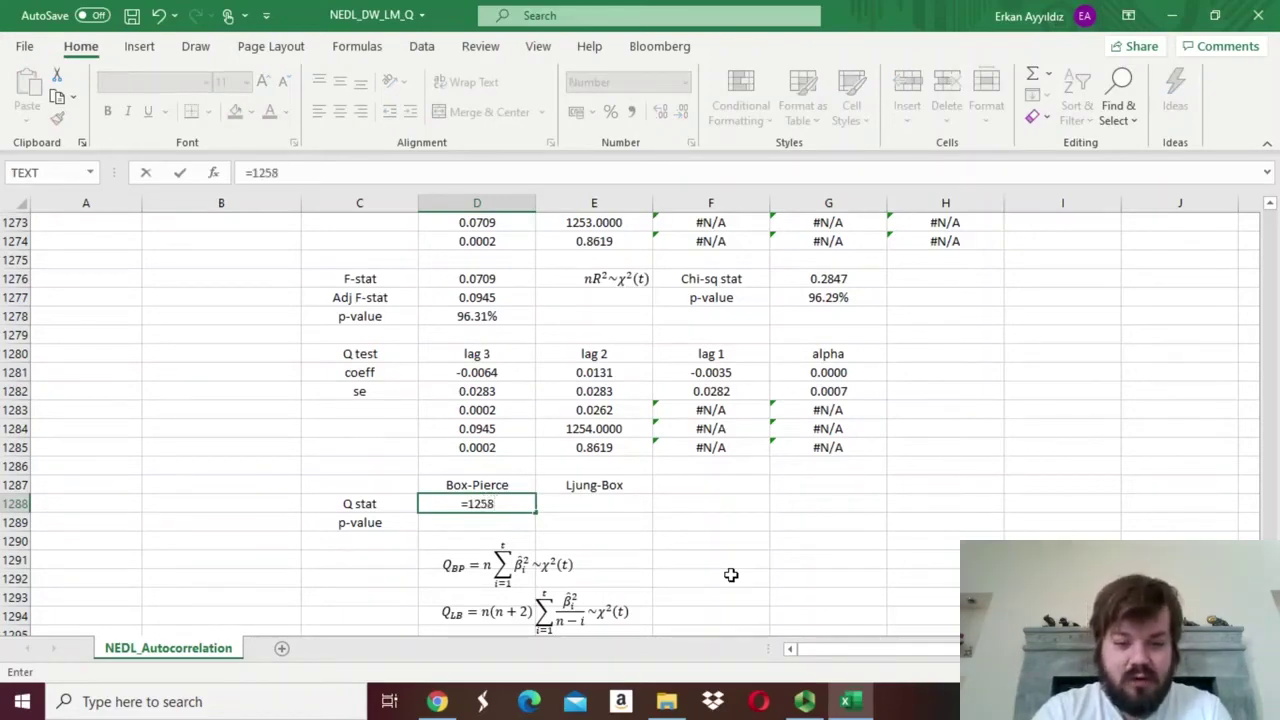
type("*SUMSQ(")
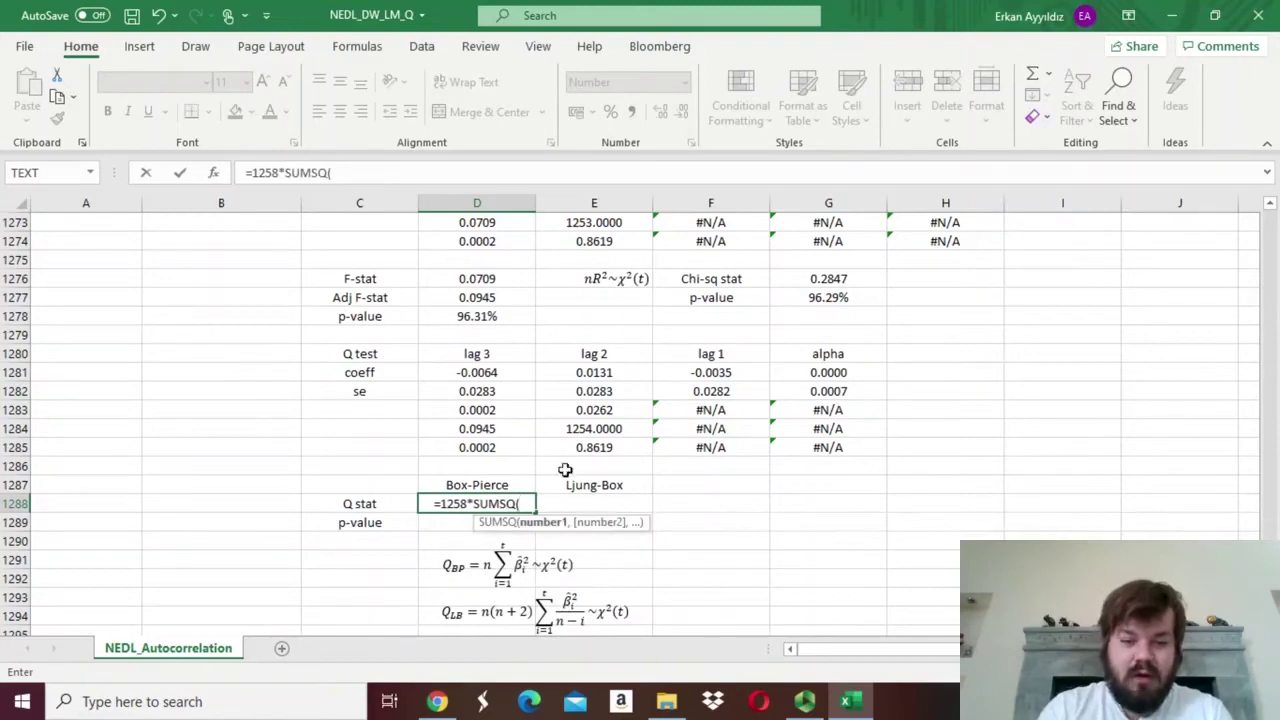
left_click_drag(480, 380, 697, 377)
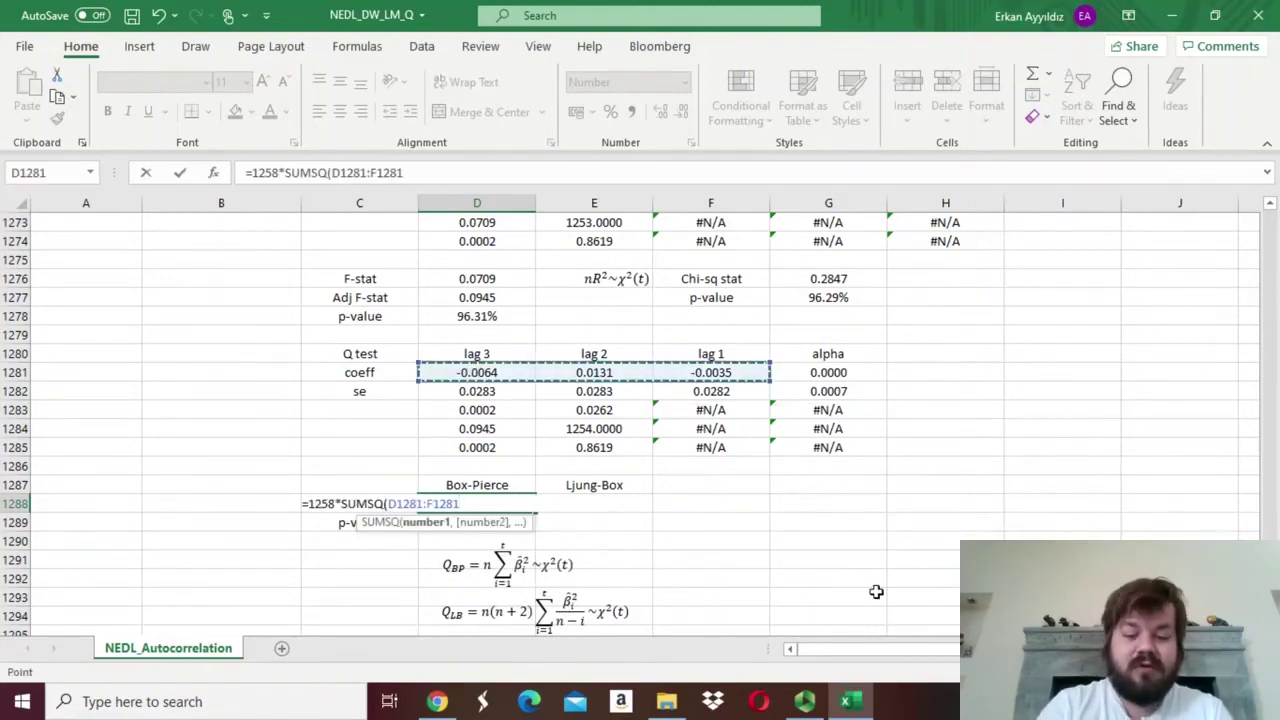
type(")")
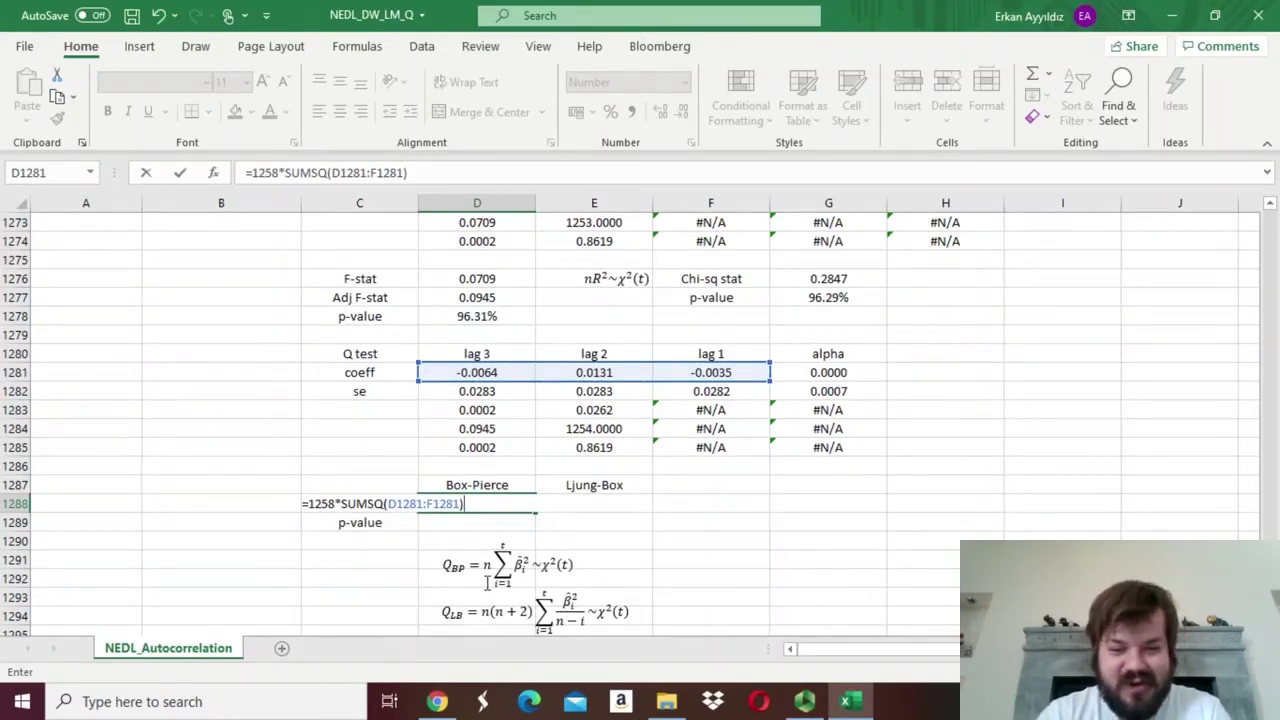
key("Return")
key("Up")
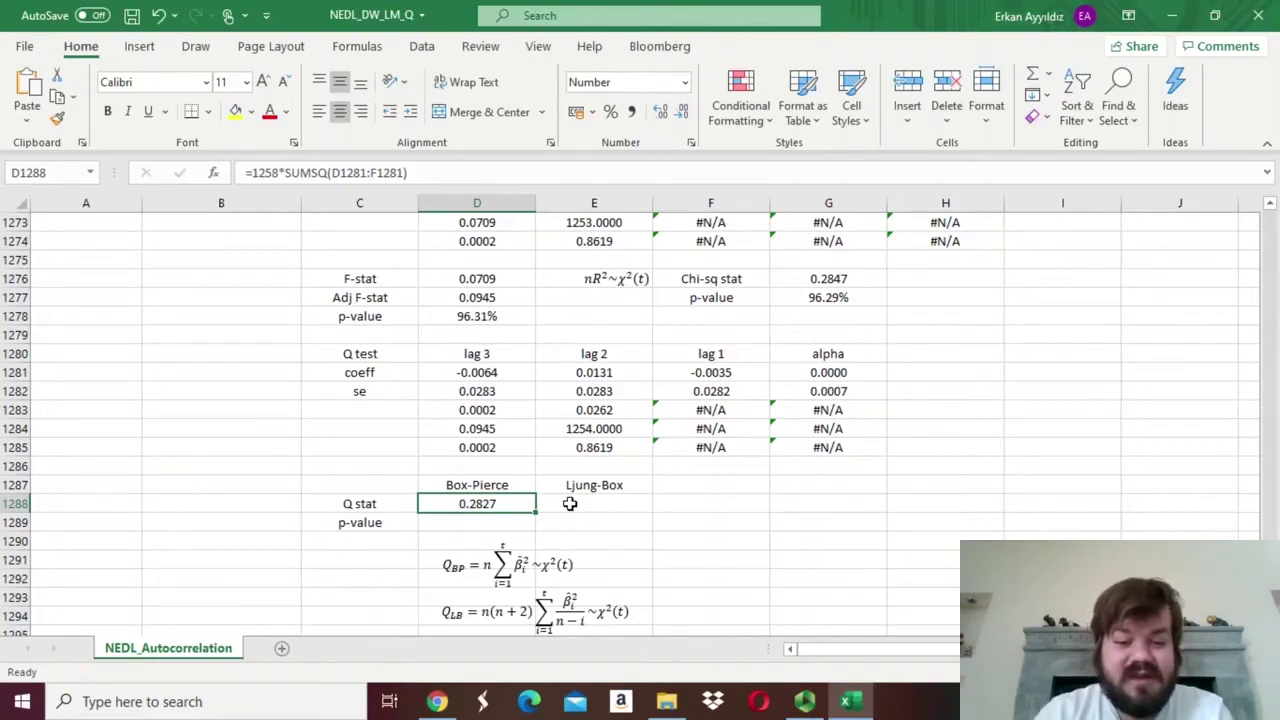
Step: Start the Ljung-Box Q stat formula in E1288 with =1258*(1258+2) multiplied by an opening bracket for the sum of lag terms
left_click(563, 600)
left_click_drag(560, 598, 586, 622)
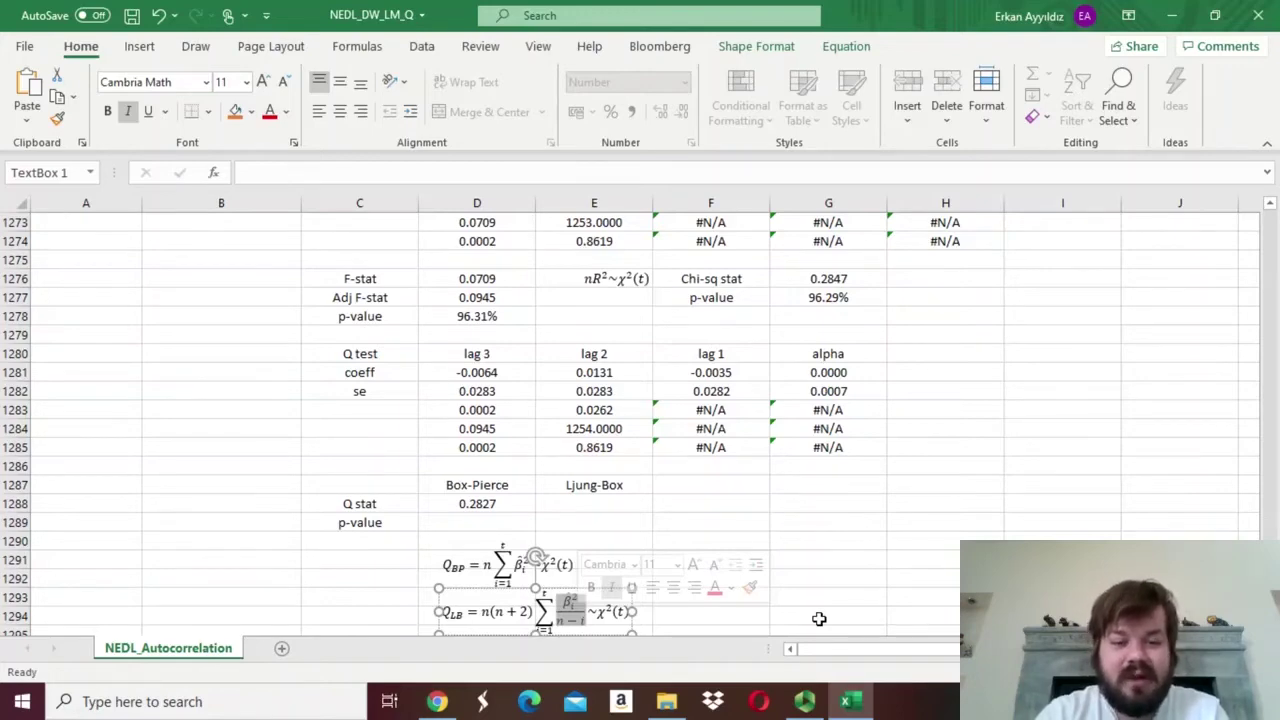
left_click(591, 506)
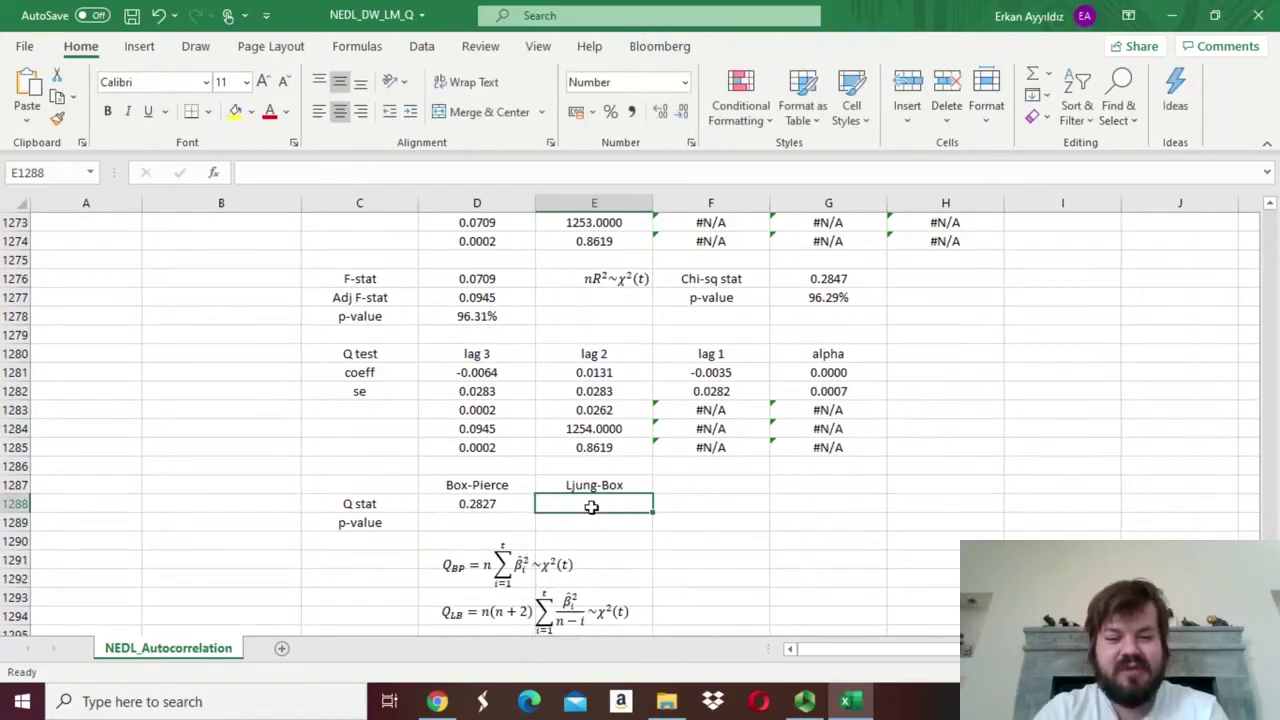
type("=")
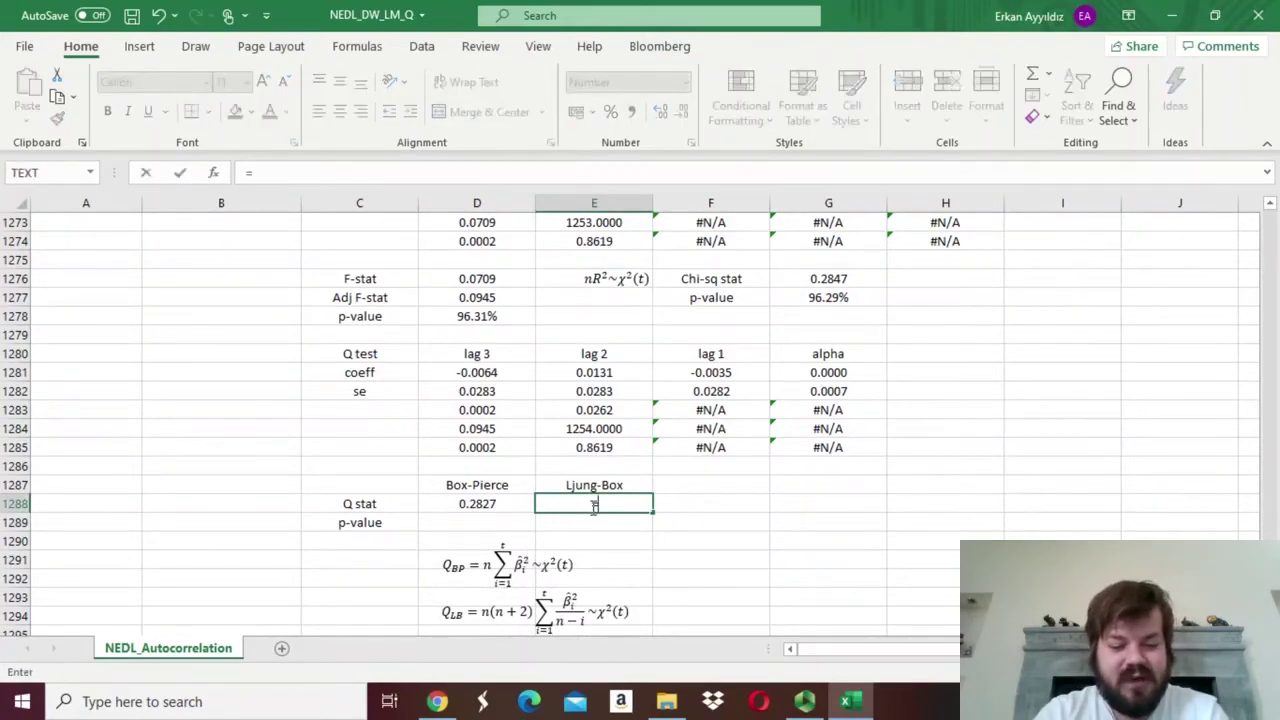
type("1258")
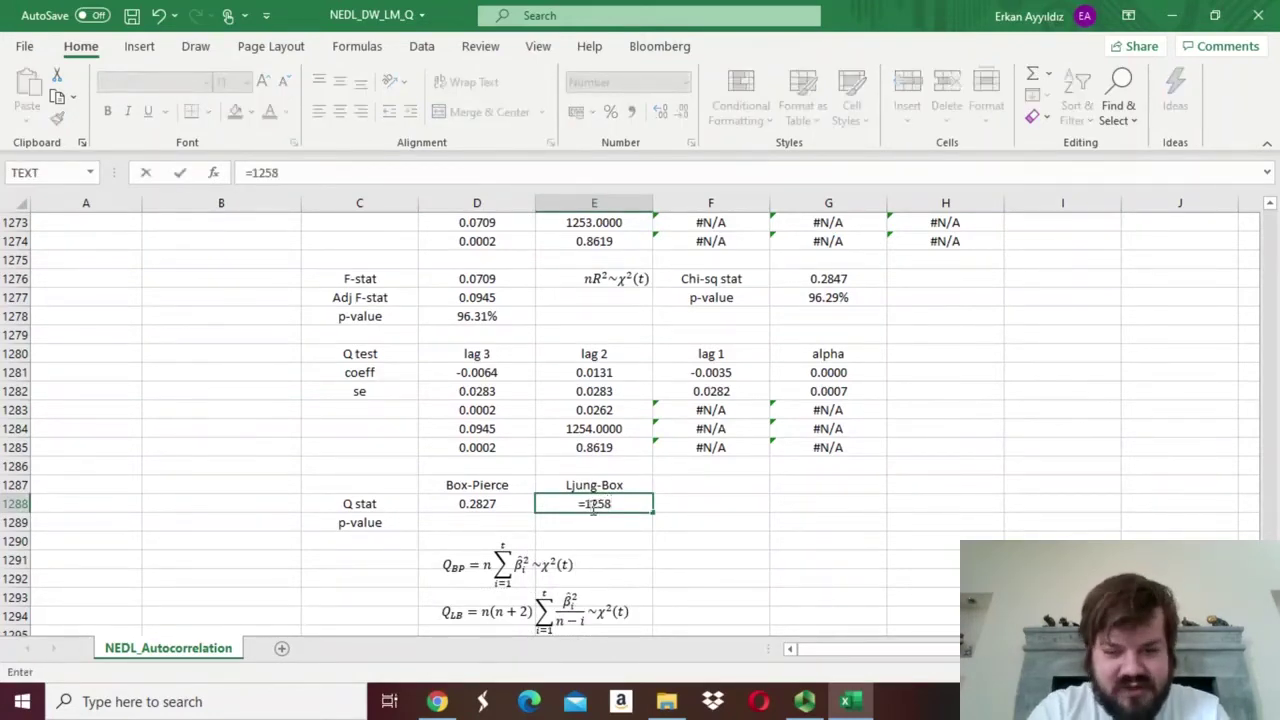
type("*(1258+2)")
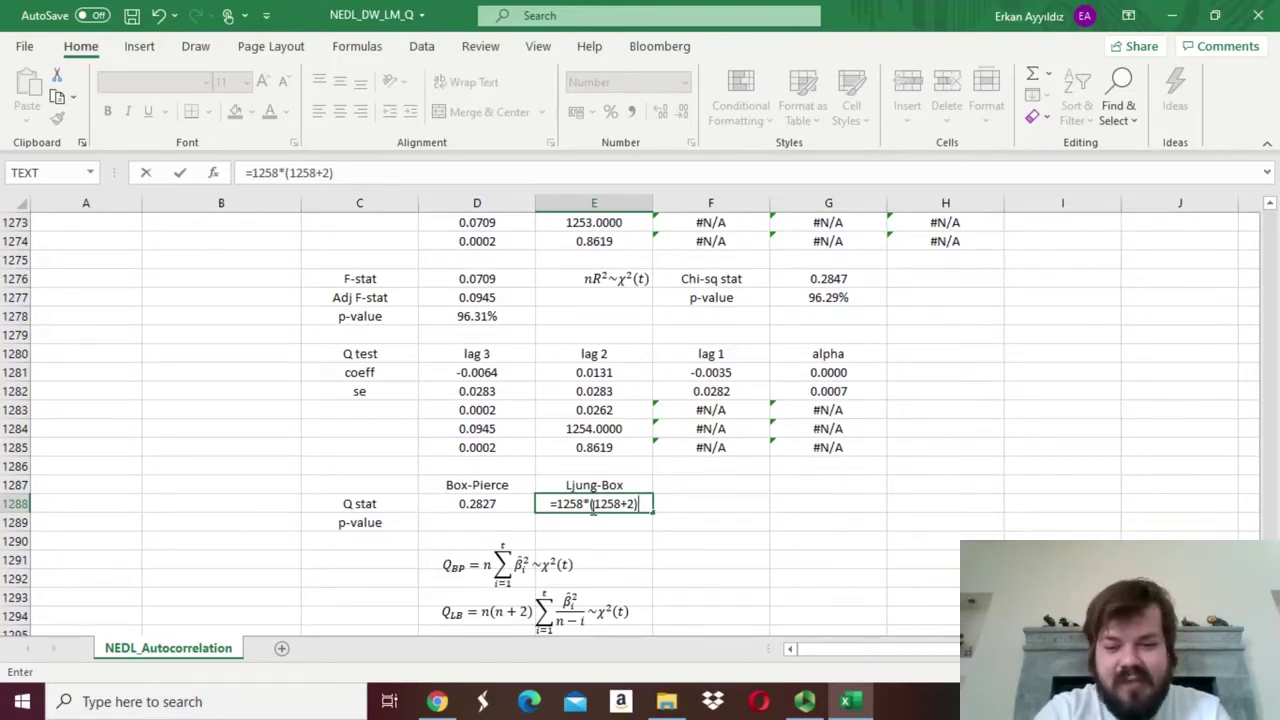
type("*(")
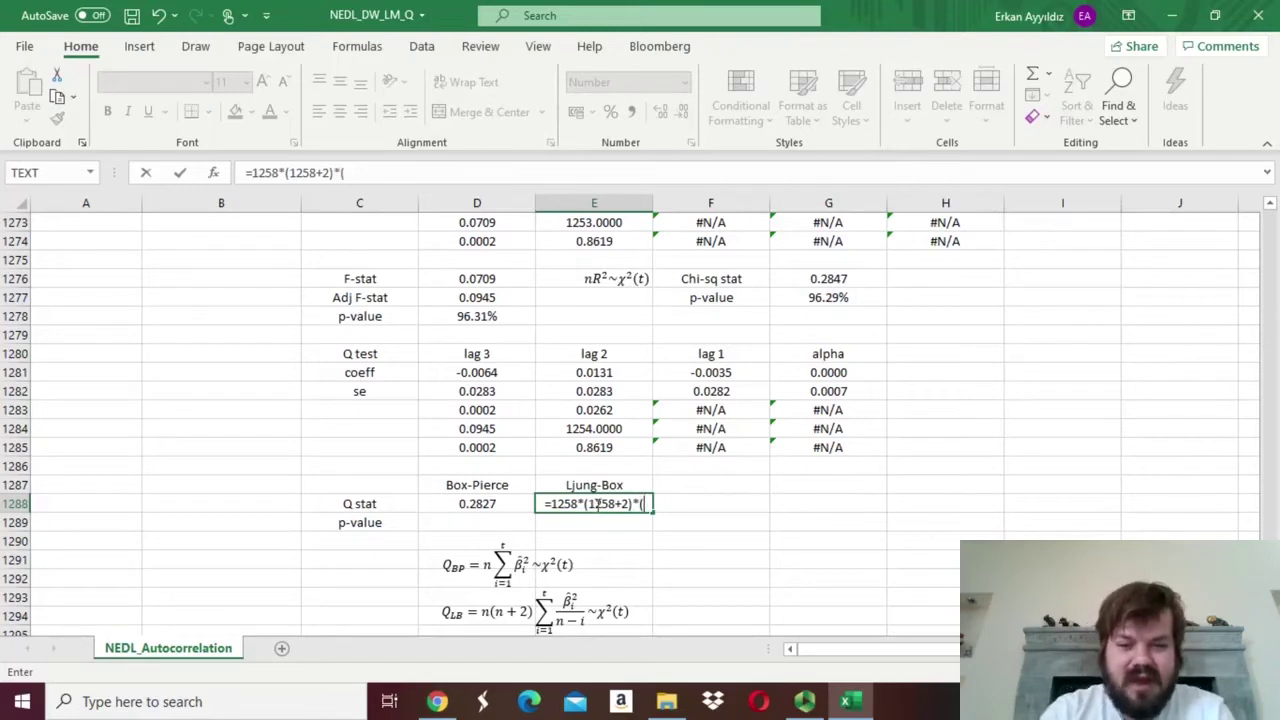
Step: Add the lag 1 and lag 2 terms to the Ljung-Box formula as F1281^2/(1258-1) + E1281^2/(1258-2)
left_click(701, 372)
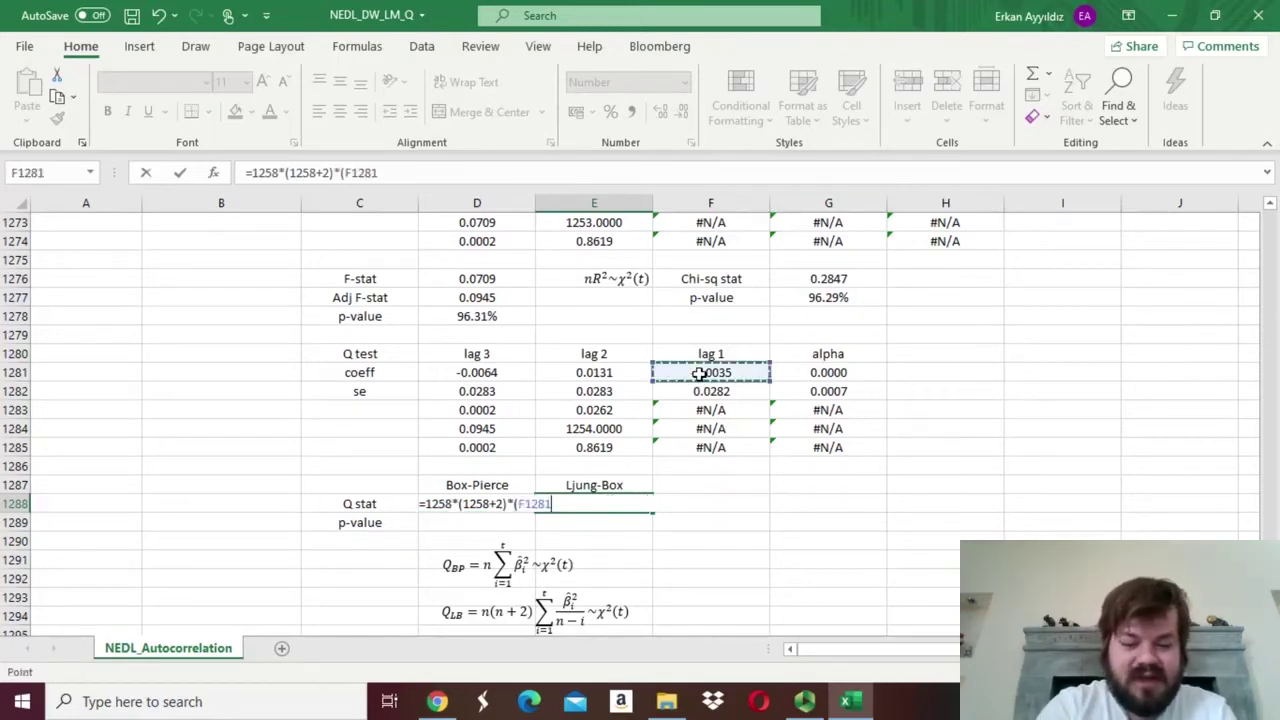
type("^2")
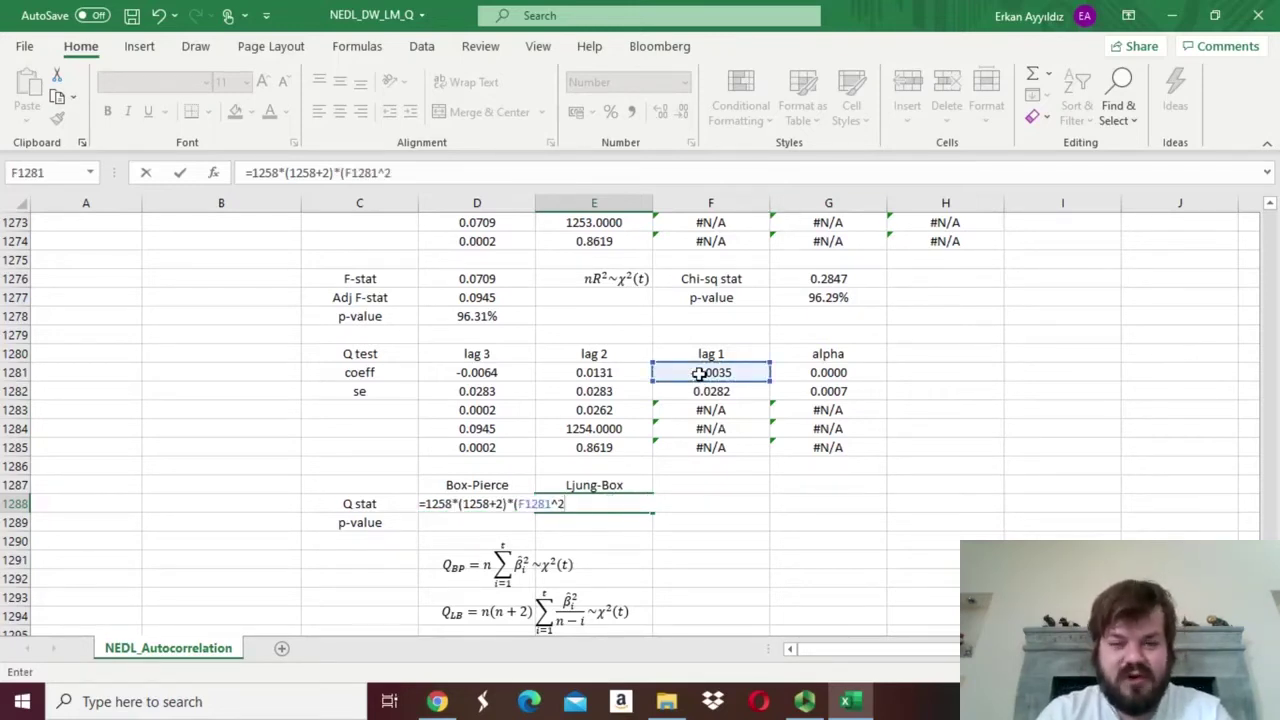
type("/(1")
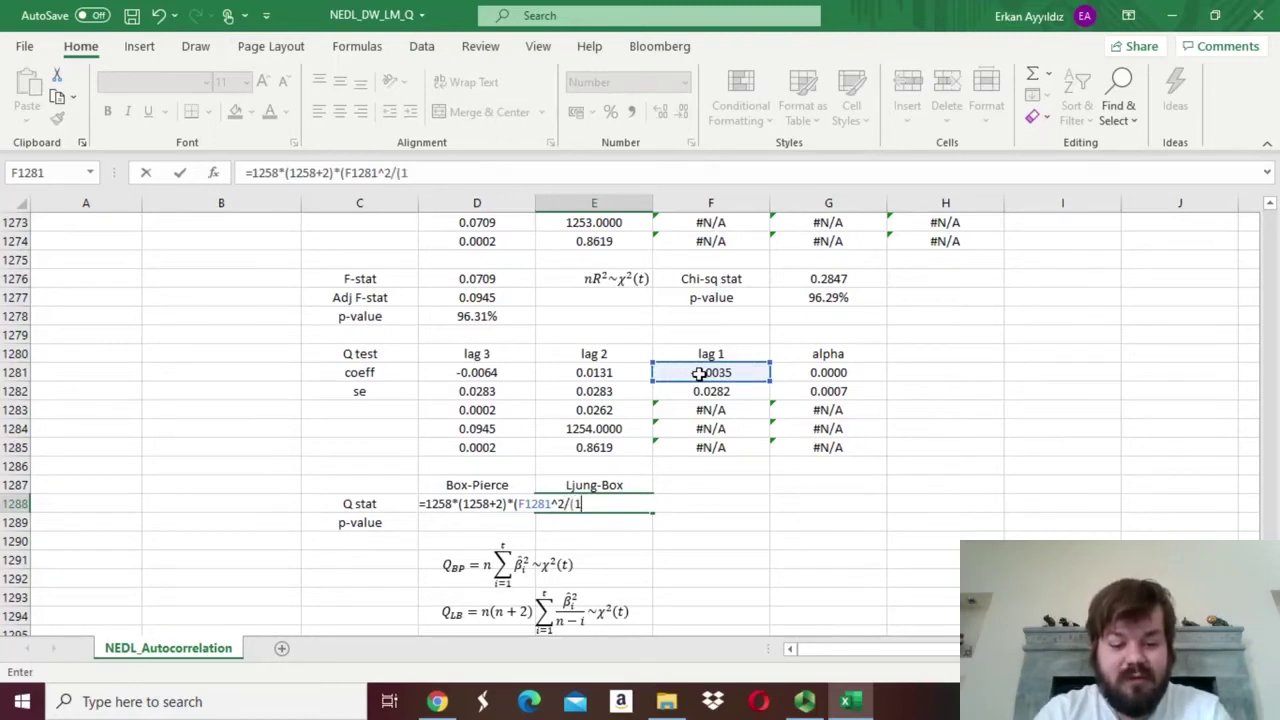
type("258-1)")
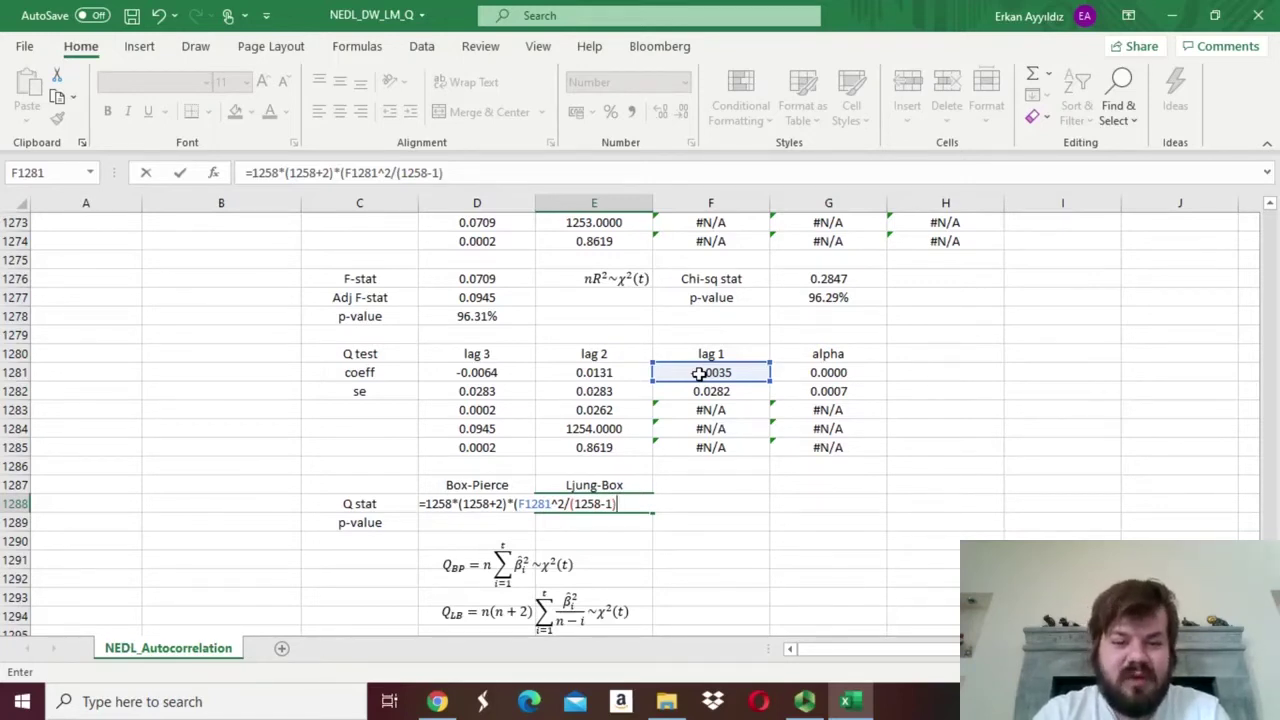
type("+")
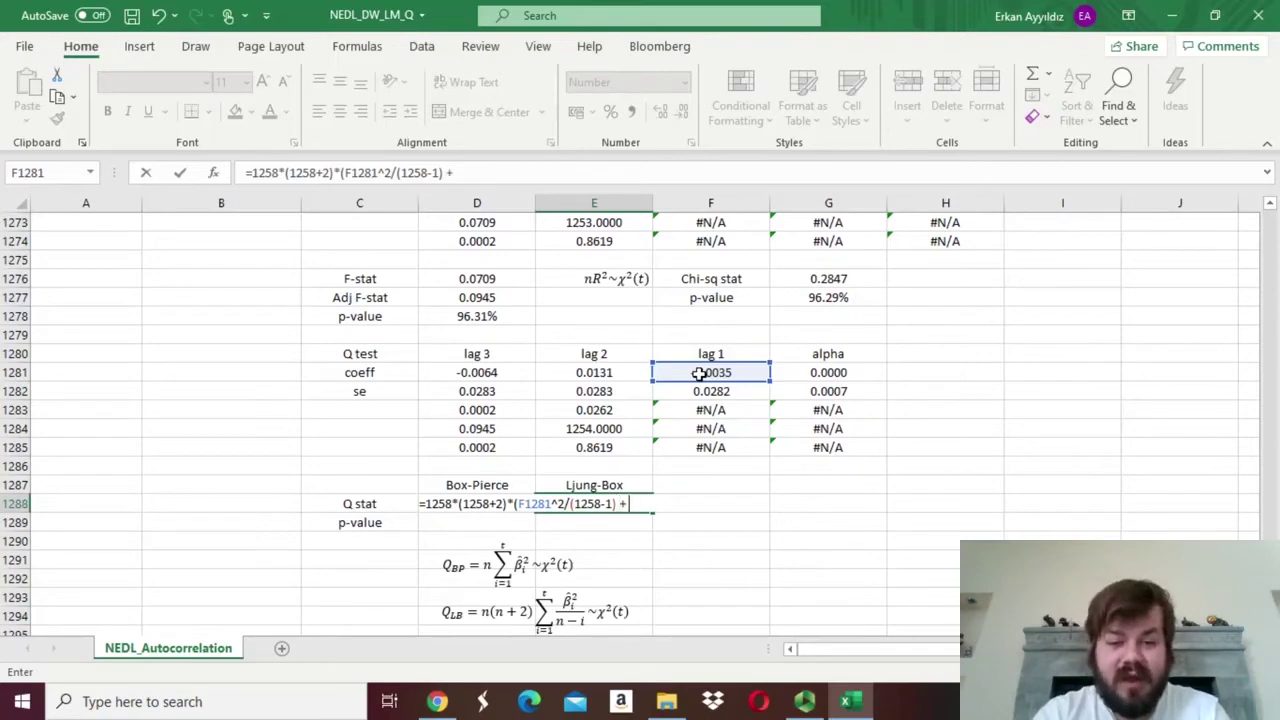
left_click(572, 373)
type("^2")
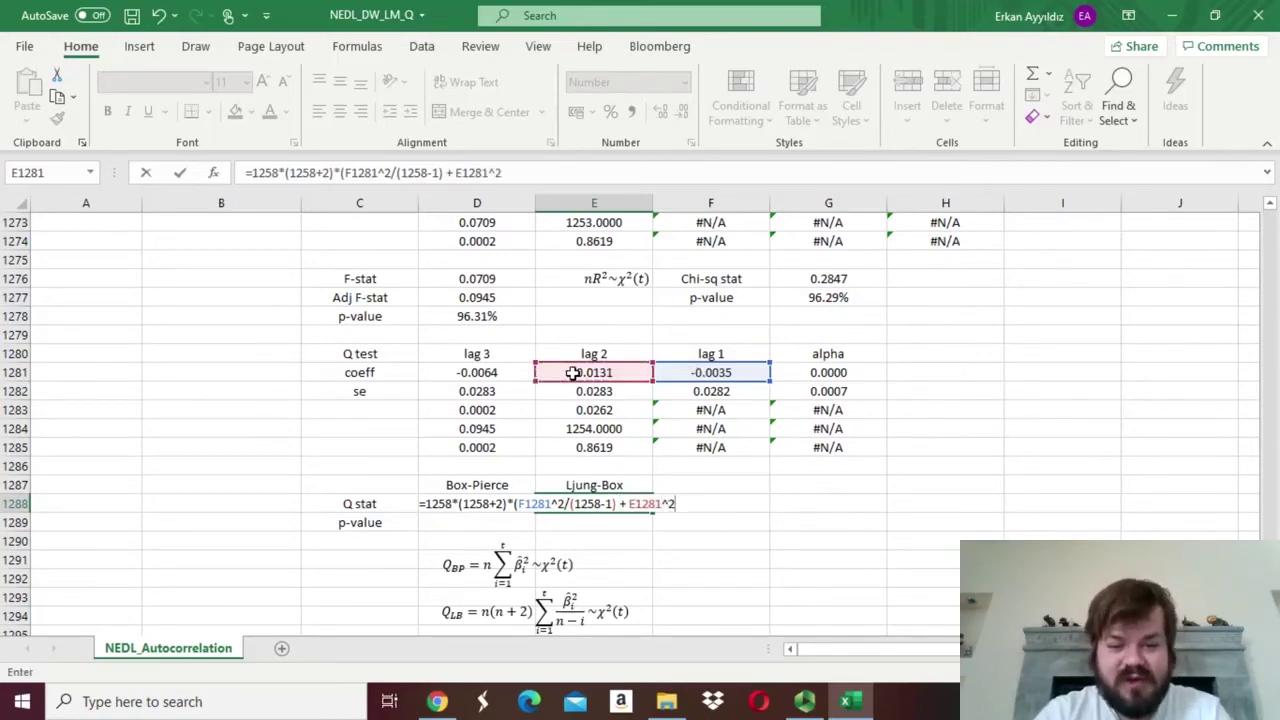
type("/(")
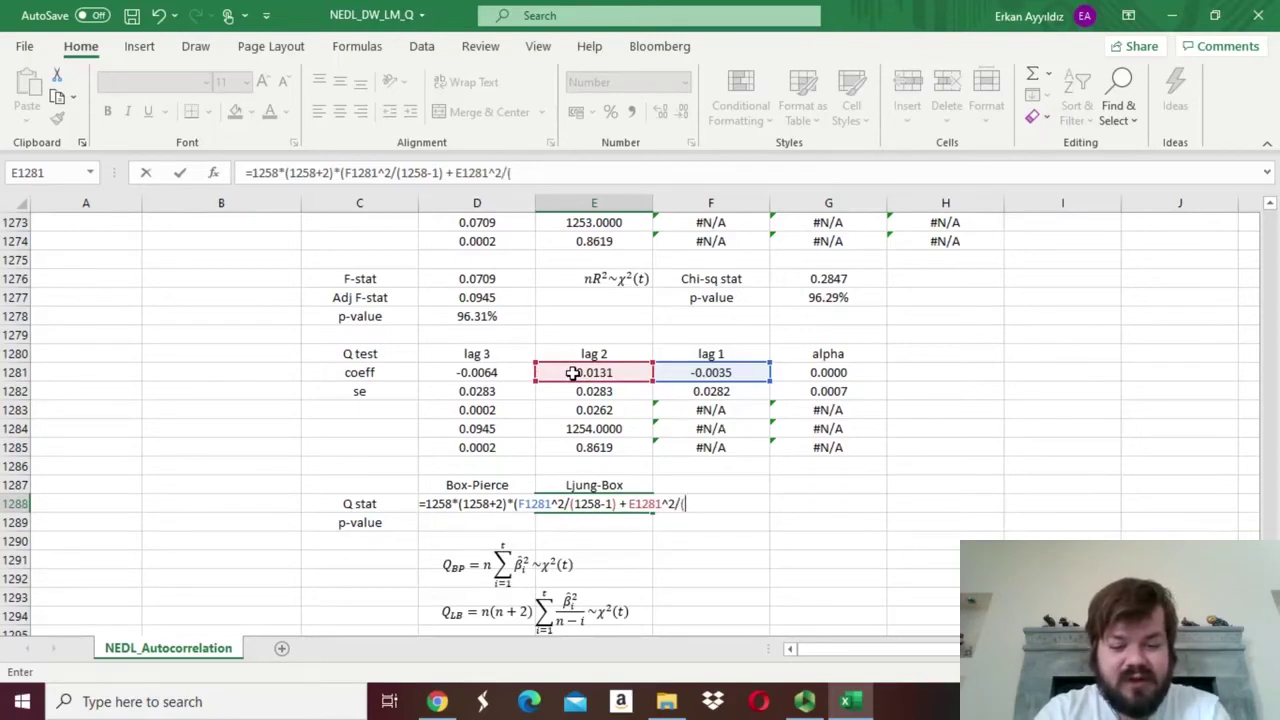
type("1258-2)")
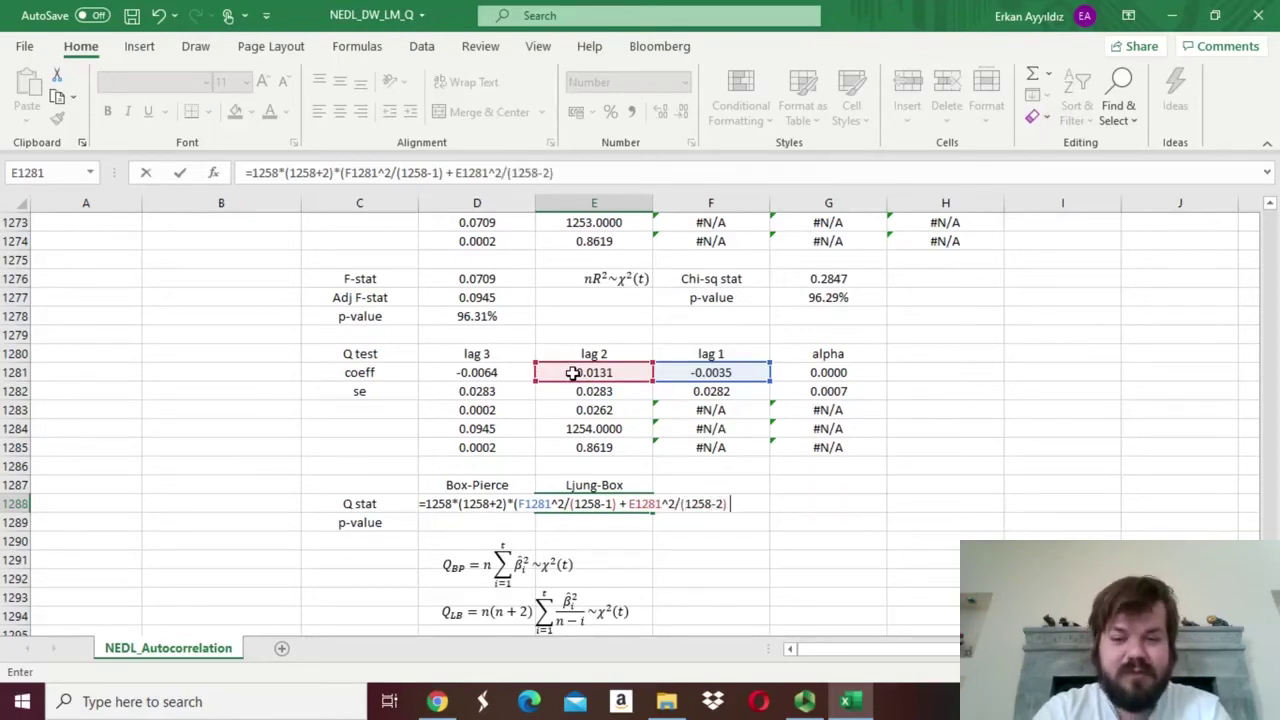
Step: Complete the Ljung-Box Q stat formula with the lag 3 term D1281^2/(1258-3)
type(" +")
left_click(490, 373)
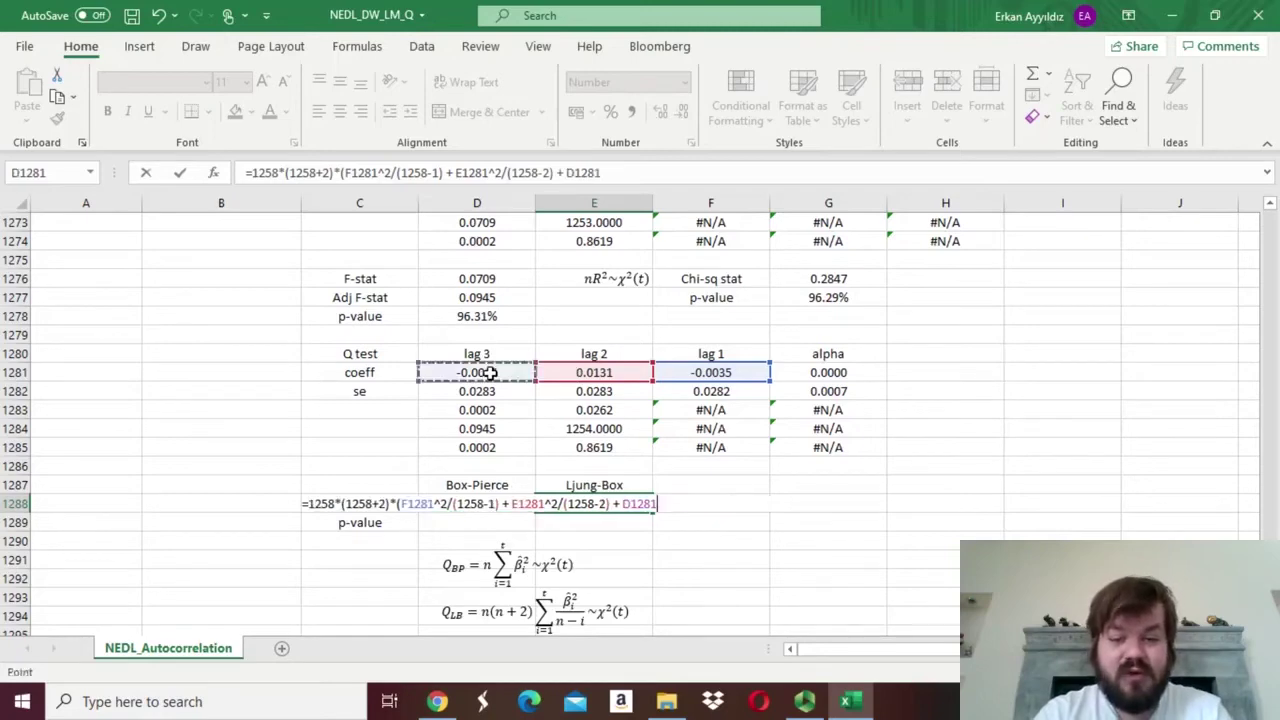
type("^2/(")
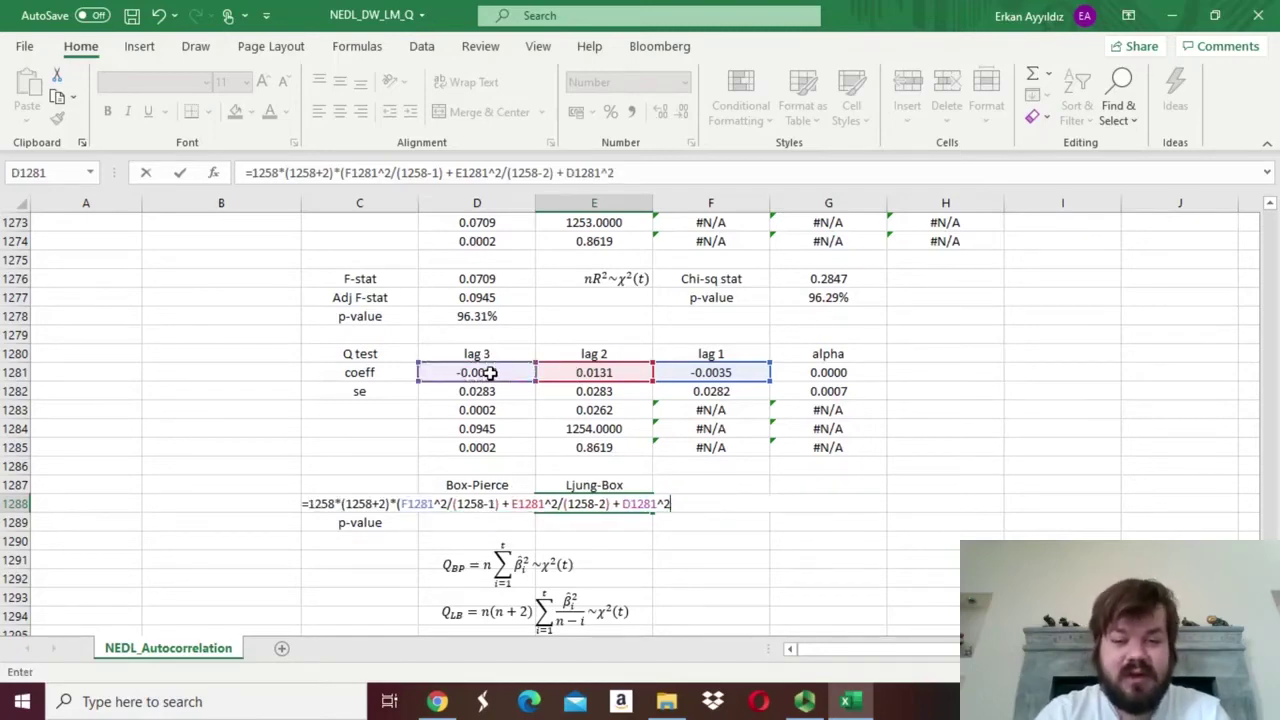
type("1258-3))")
key("Return")
key("Up")
left_click(510, 506)
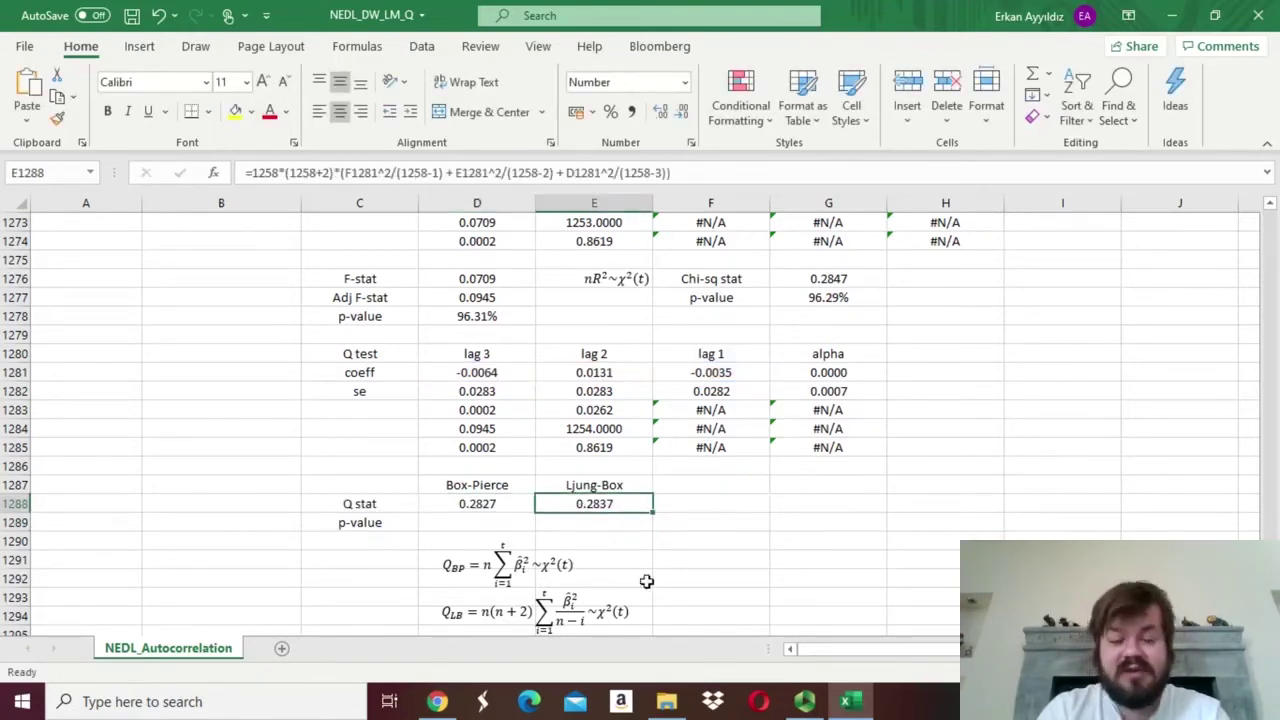
left_click(474, 505)
Step: Calculate the Box-Pierce p-value in D1289 with =CHISQ.DIST.RT(D1288,3), following the chi-squared distribution in the Q formula
left_click(472, 530)
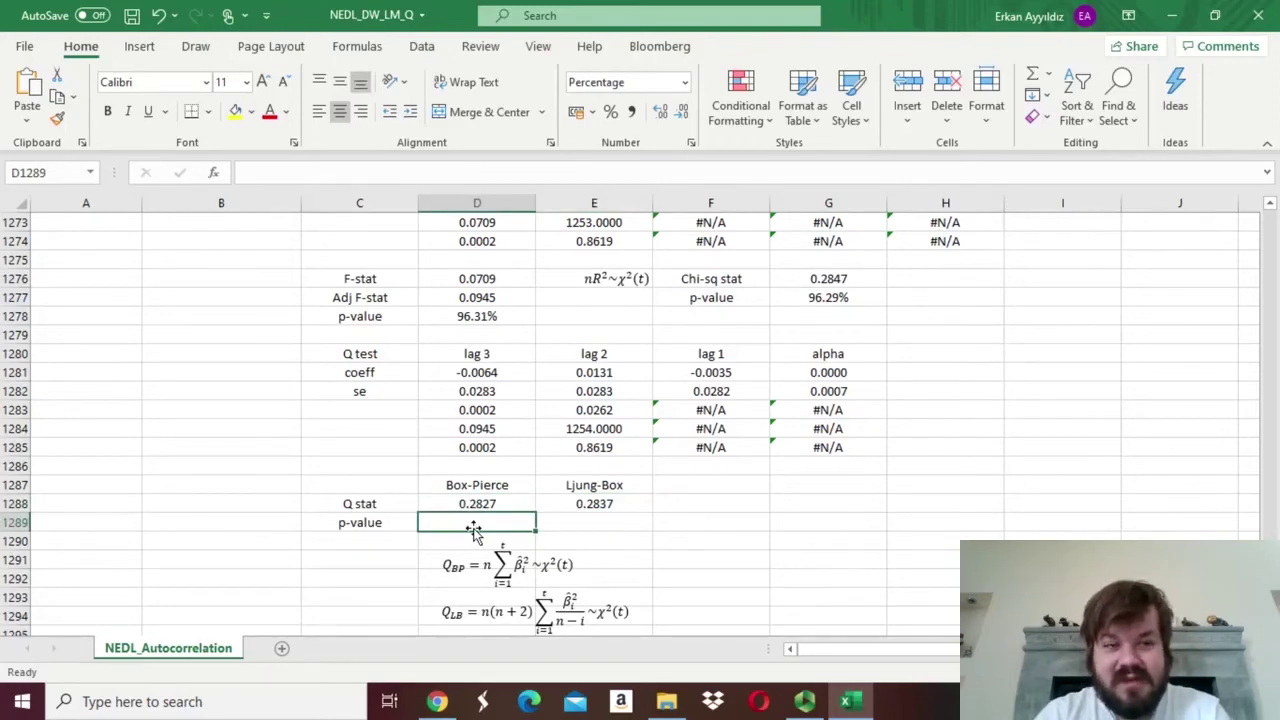
left_click(547, 567)
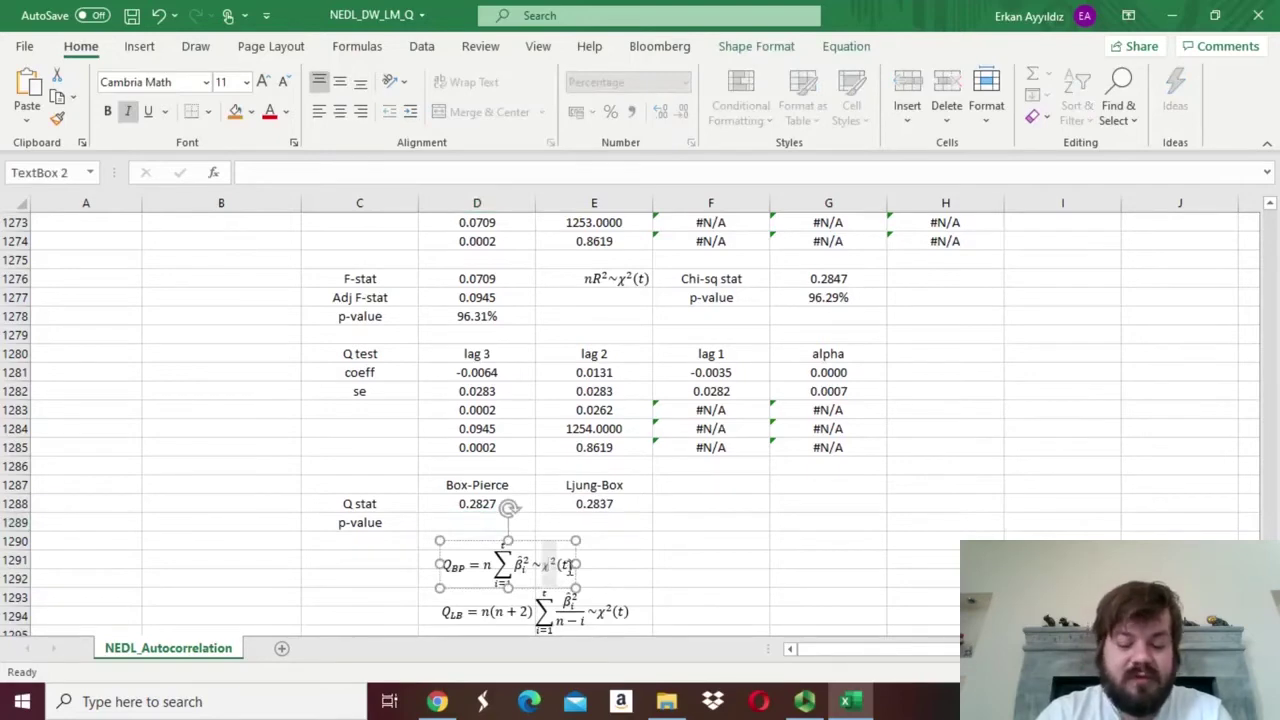
left_click(718, 537)
left_click(468, 521)
type("=")
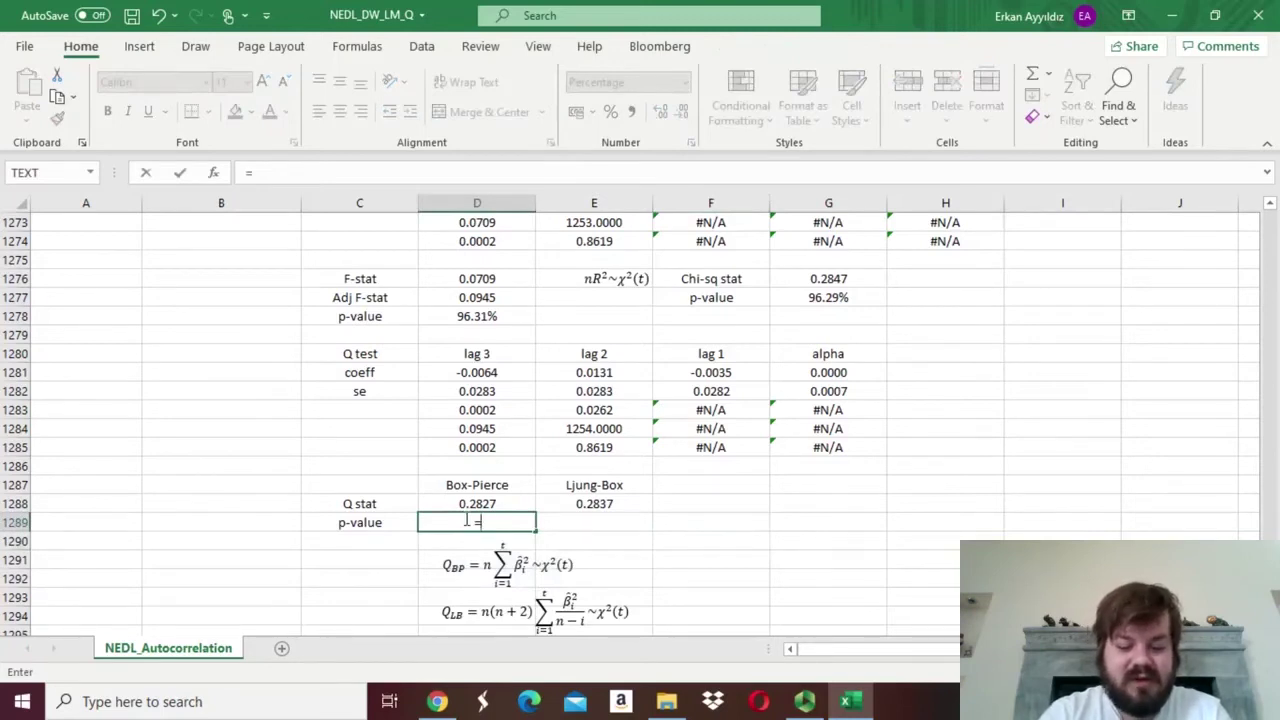
type("CH")
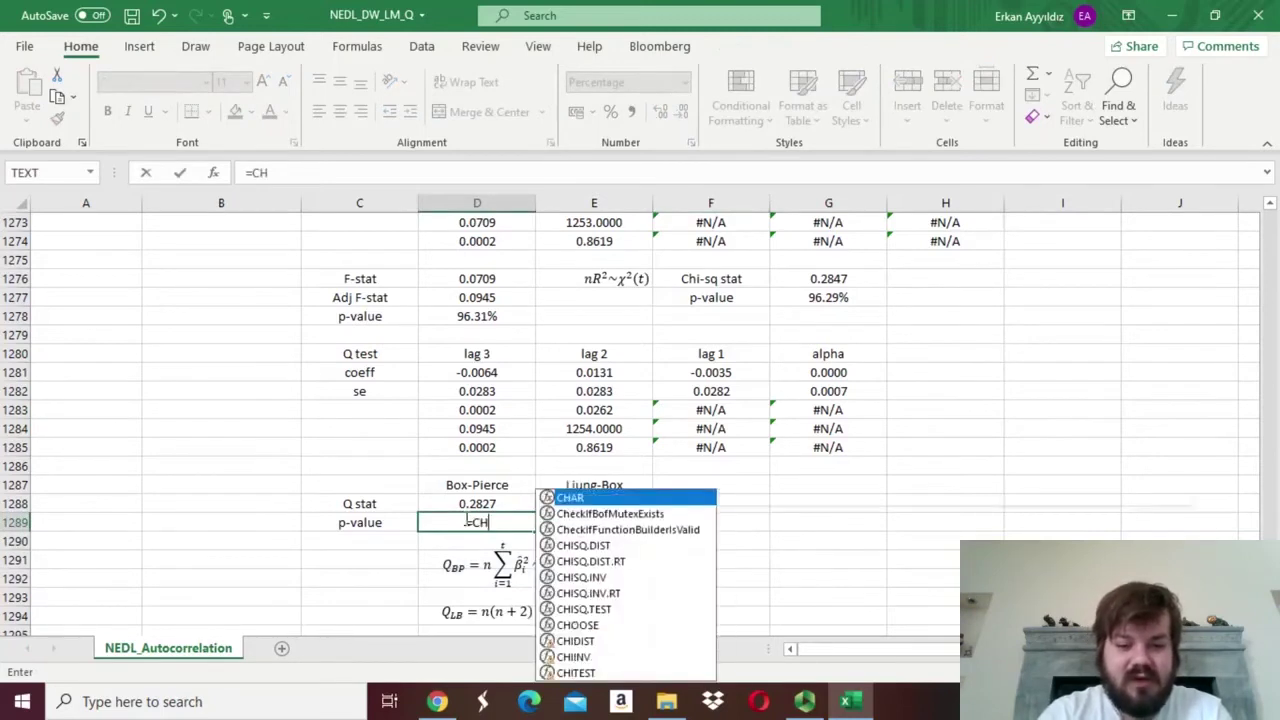
left_click(620, 562)
double_click(620, 562)
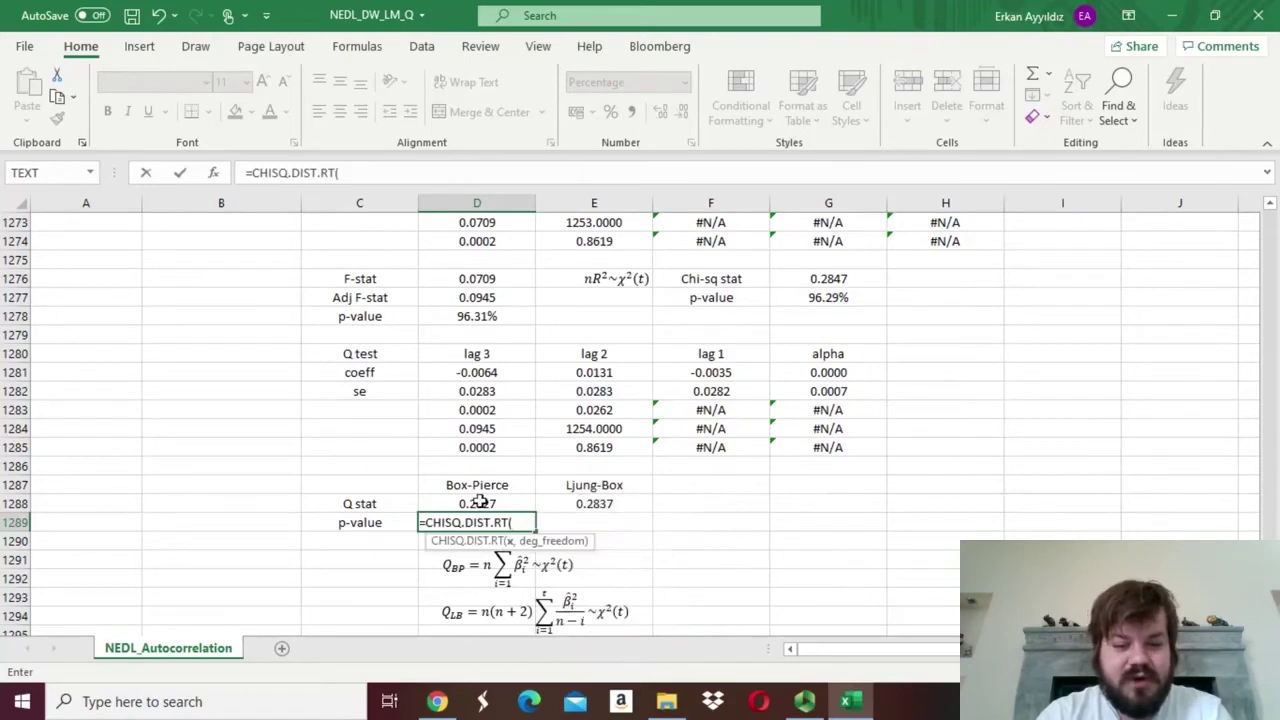
left_click(481, 503)
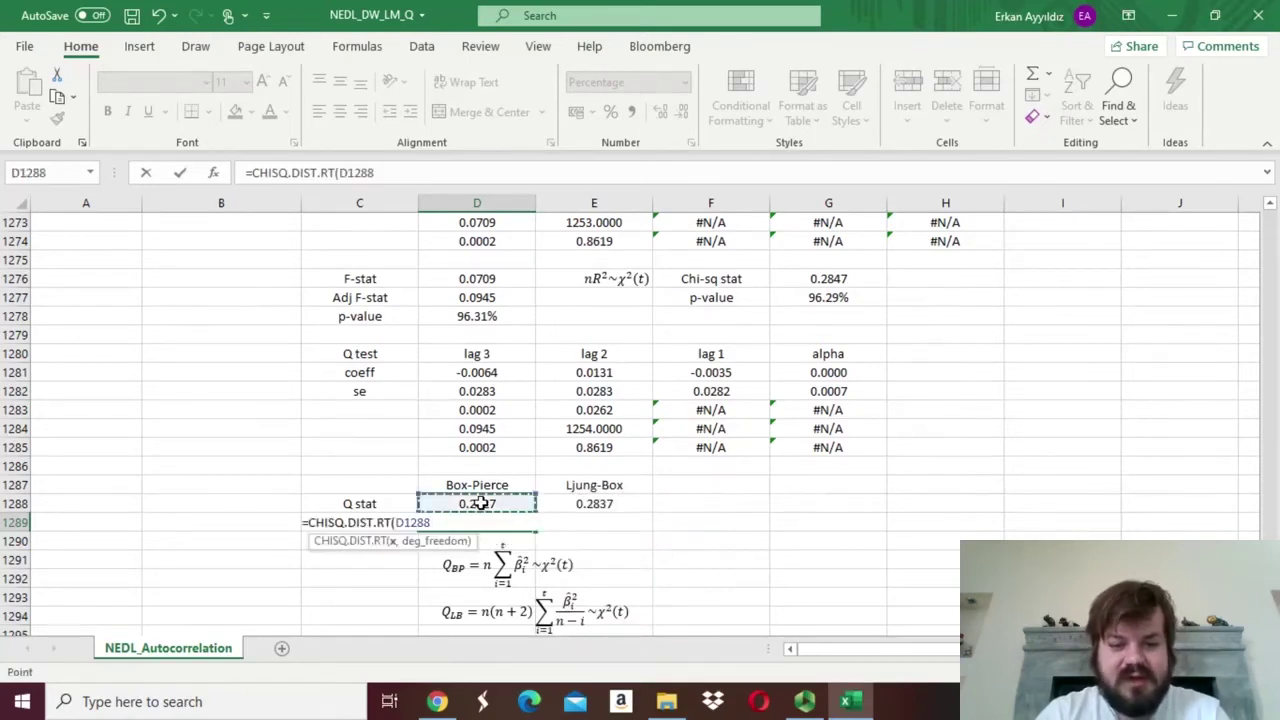
type(",3)")
key("Return")
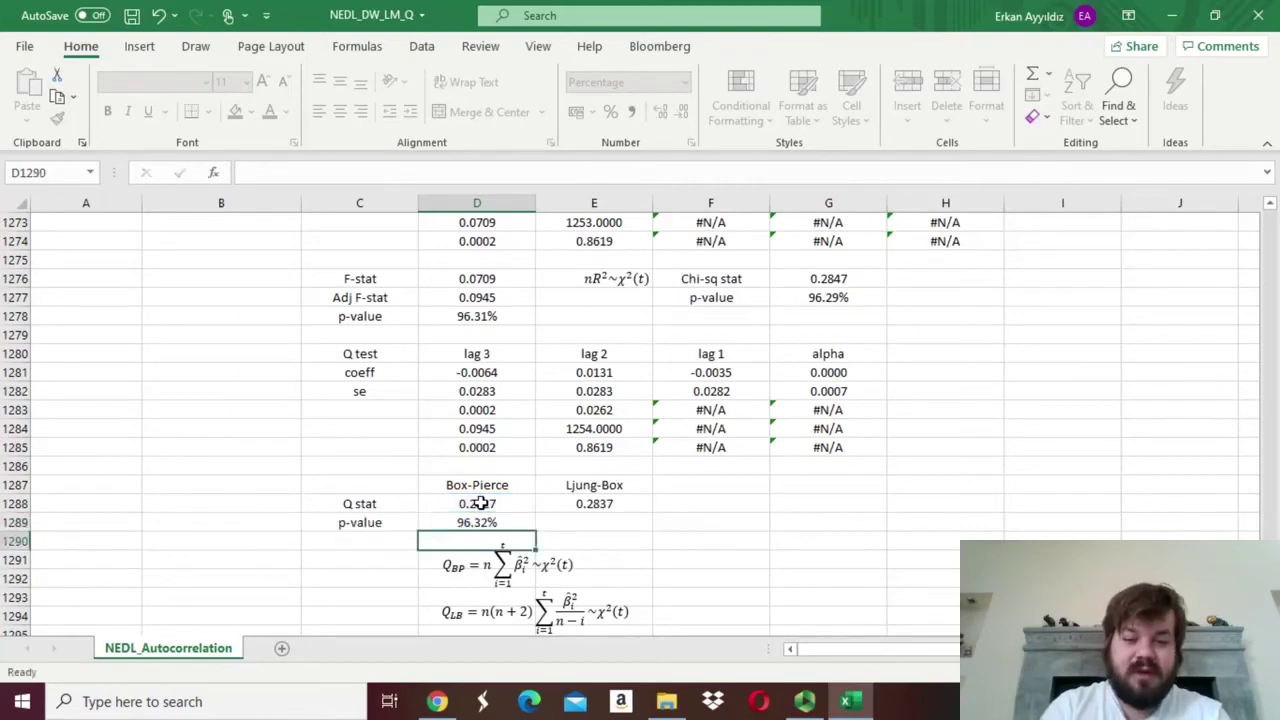
Step: Copy the Box-Pierce p-value formula to E1289 for the Ljung-Box test
key("Up")
key("ctrl+c")
key("Right")
key("ctrl+v")
key("Escape")
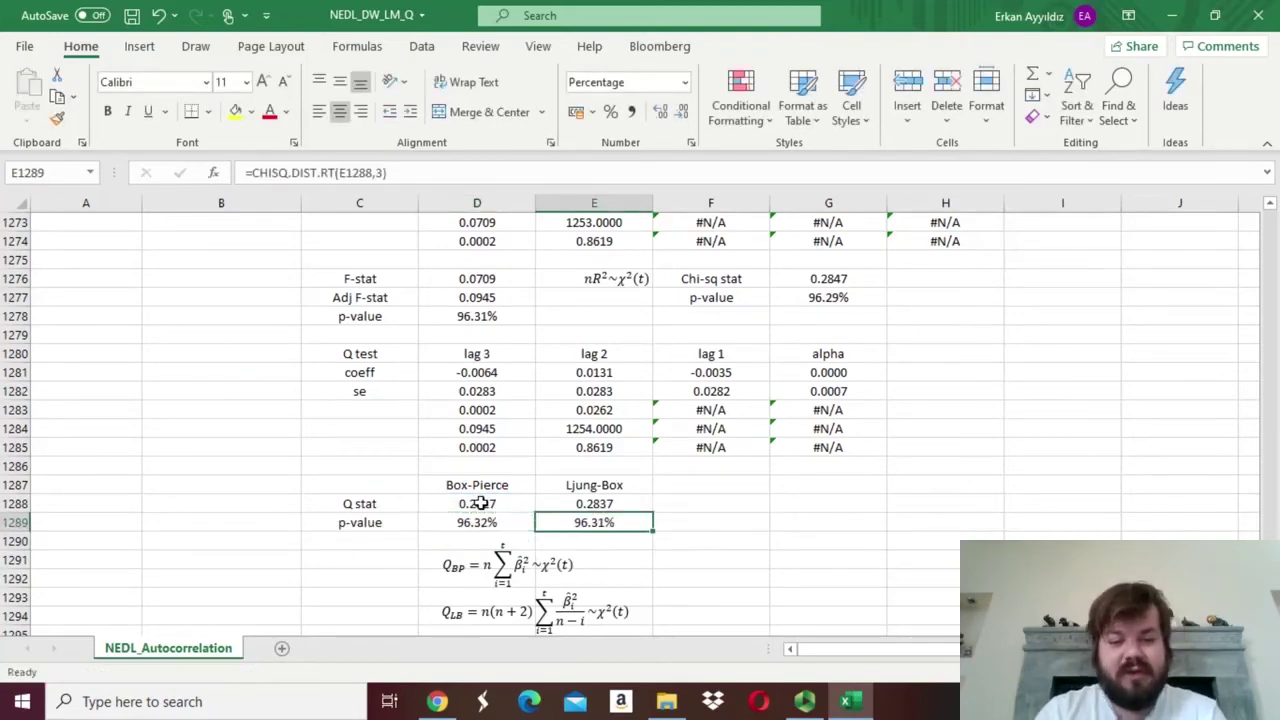
Step: Compare the Box-Pierce and Ljung-Box p-values and review the Ljung-Box Q stat
left_click_drag(486, 523, 600, 523)
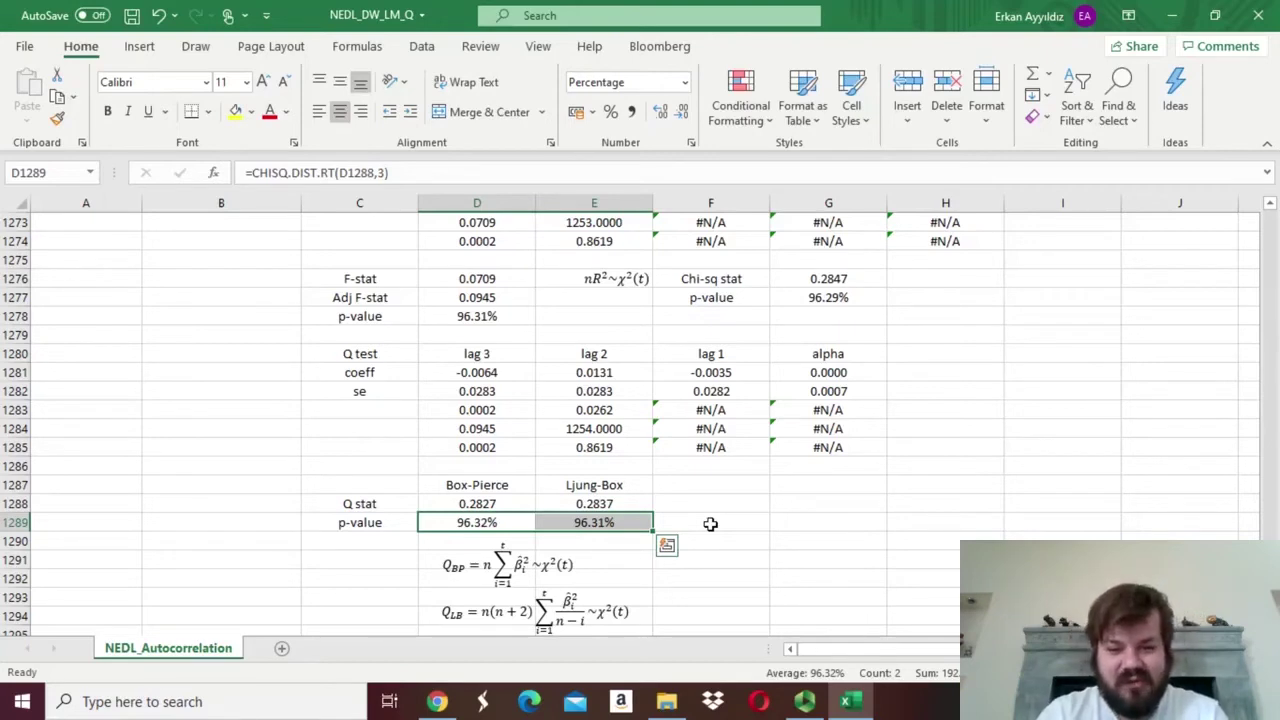
left_click(563, 503)
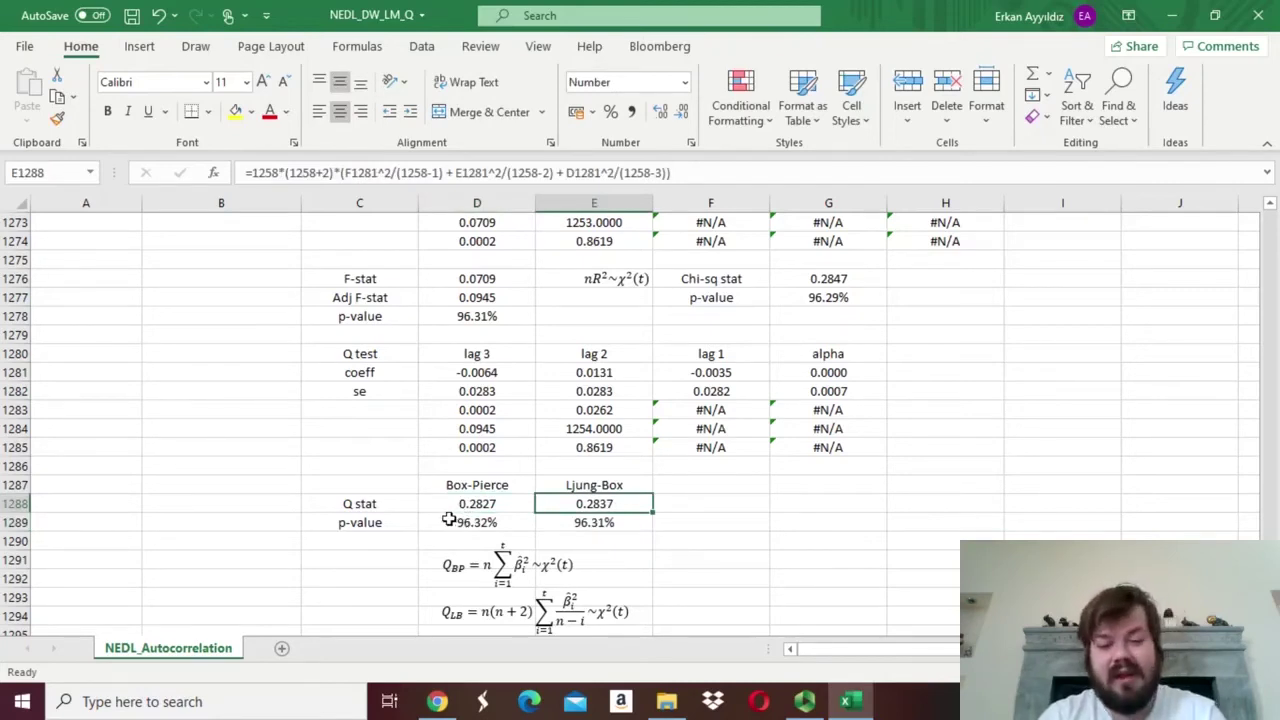
left_click(440, 522)
left_click(588, 523)
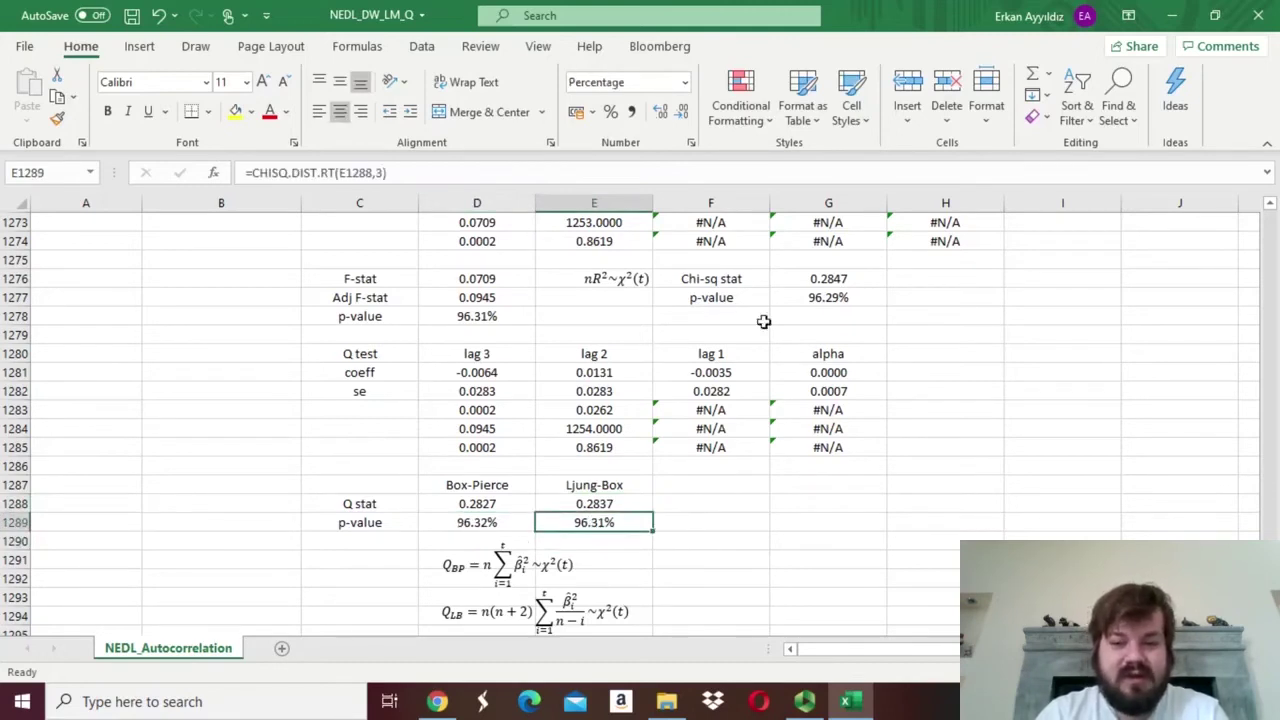
Step: Review the nR² chi-squared stat and p-value in F1276:G1277 against the Box-Pierce and Ljung-Box results
left_click_drag(729, 278, 826, 276)
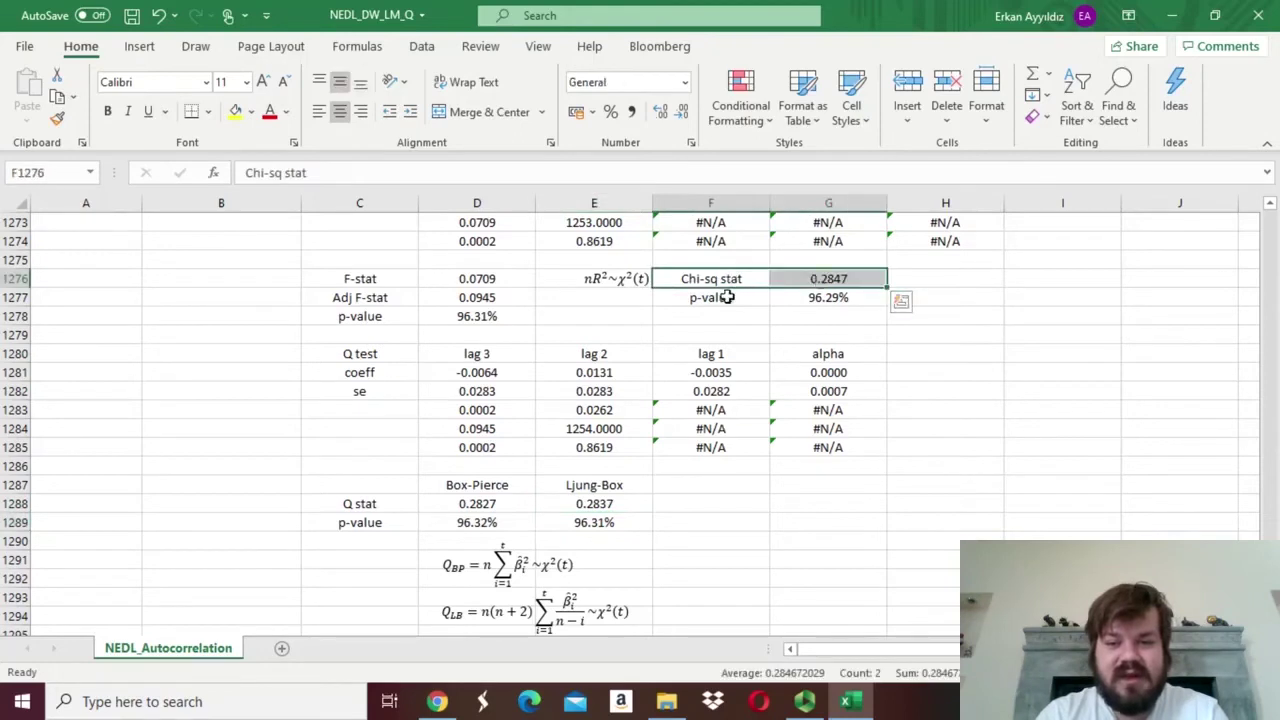
left_click_drag(727, 297, 820, 297)
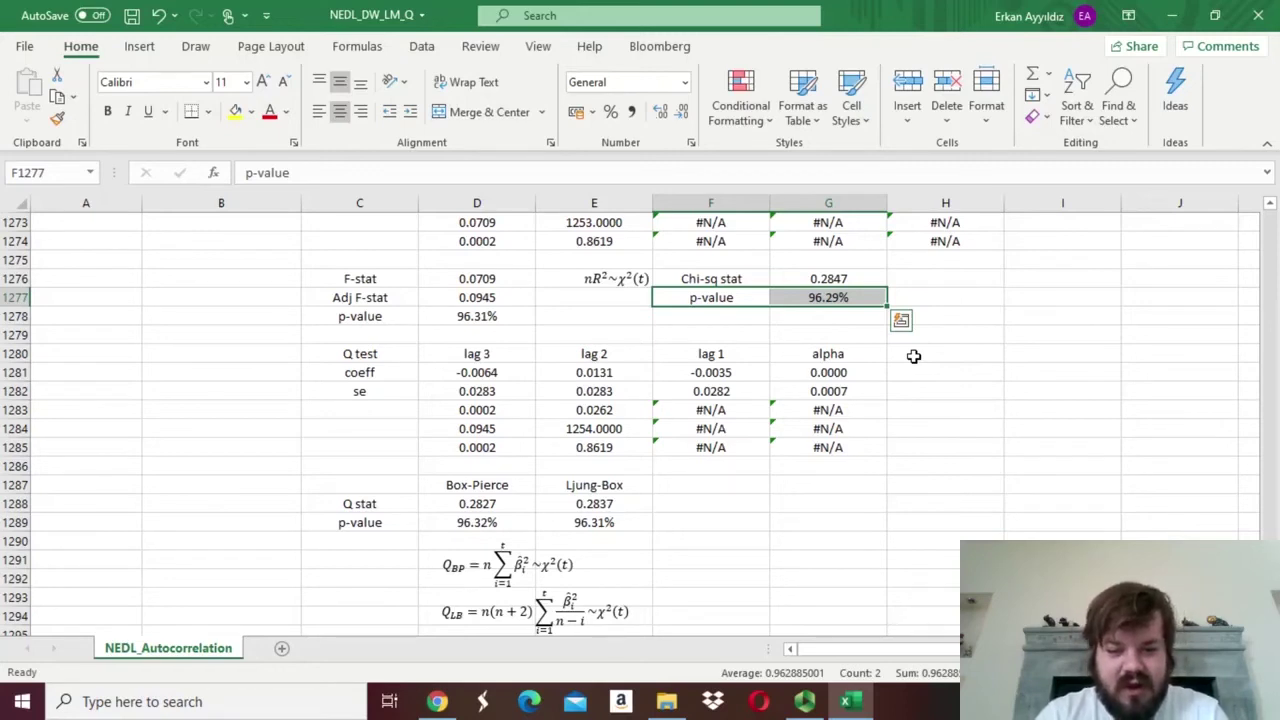
left_click_drag(500, 488, 583, 486)
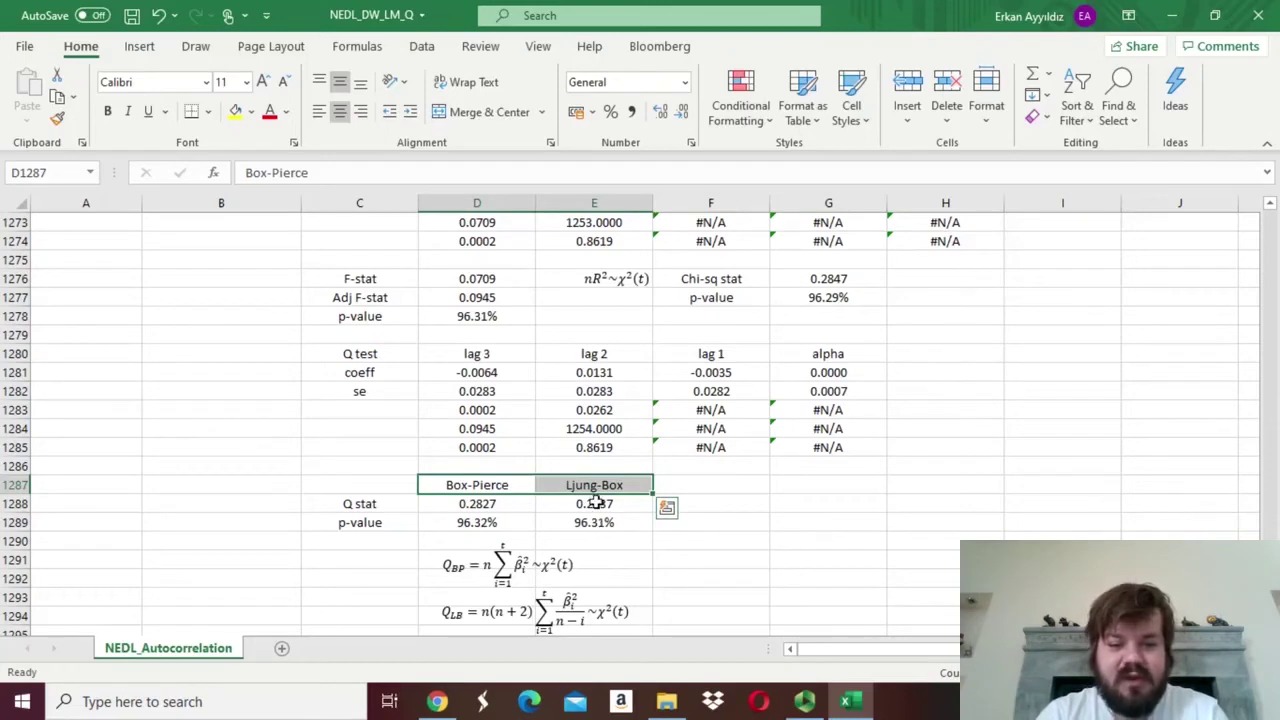
Step: Inspect the Ljung-Box Q stat formula in E1288 and its lag coefficient references without changing it
left_click_drag(593, 503, 588, 484)
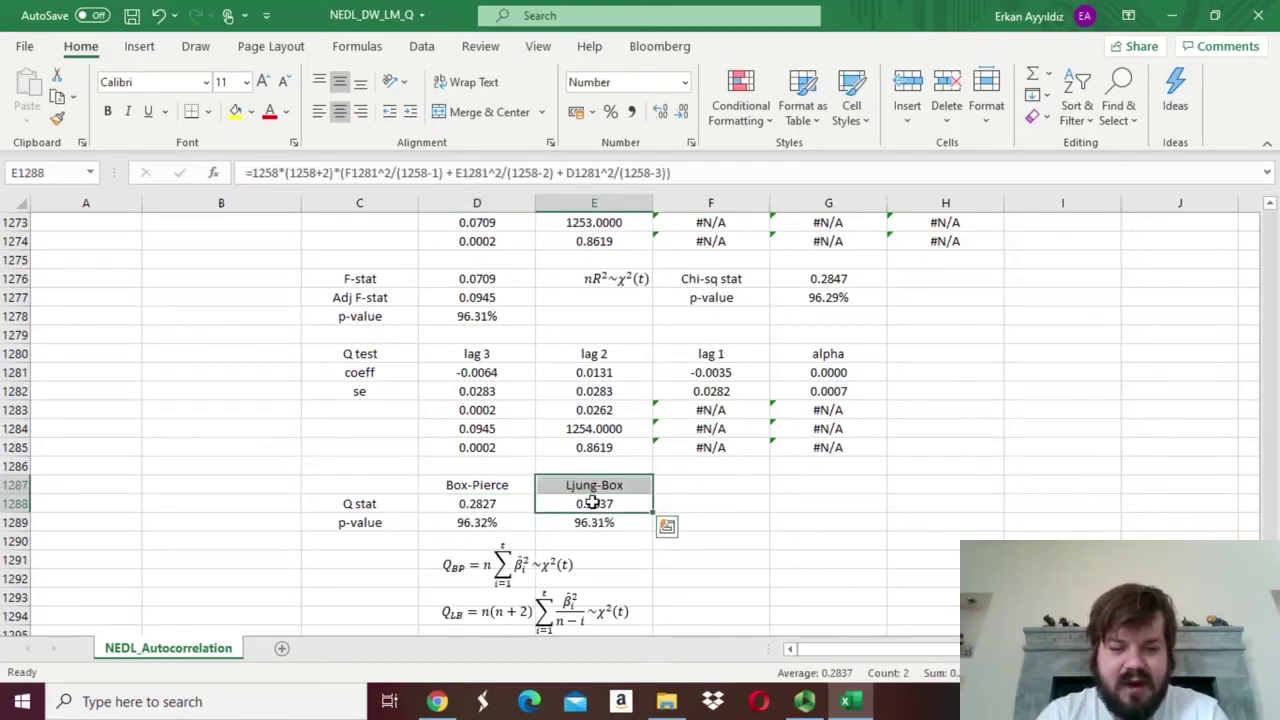
left_click(594, 503)
left_click(530, 172)
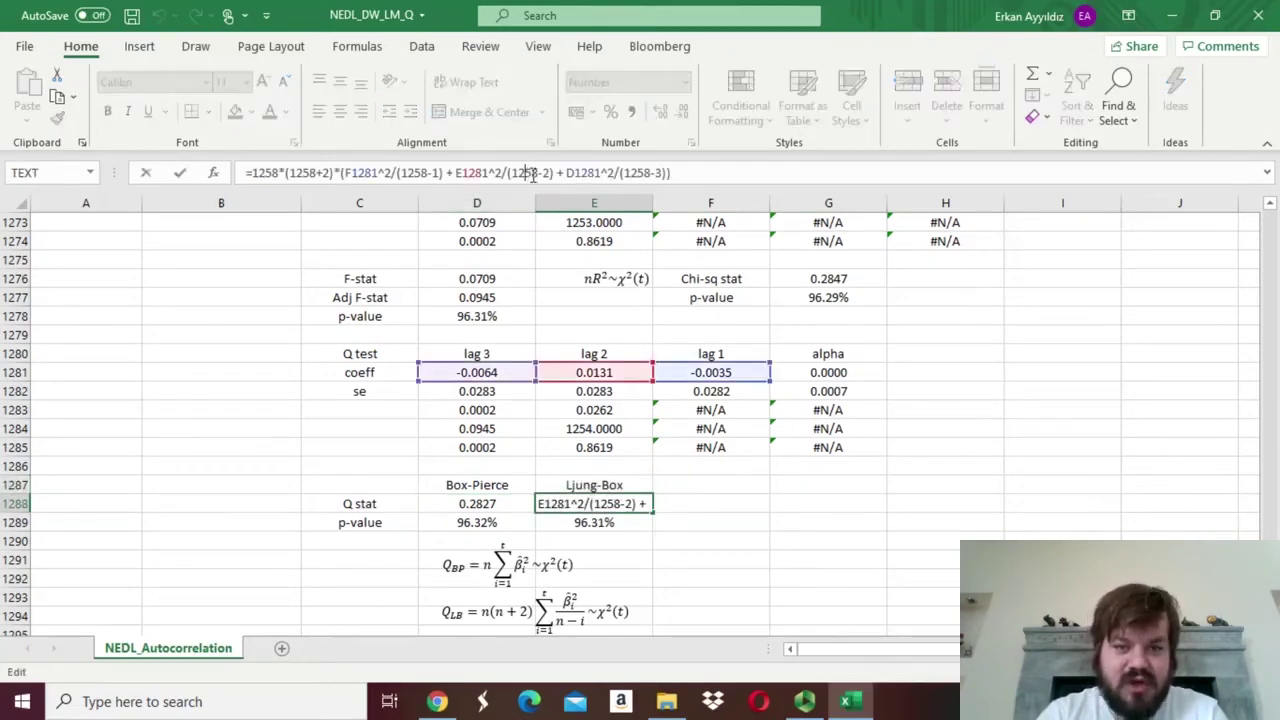
key("Escape")
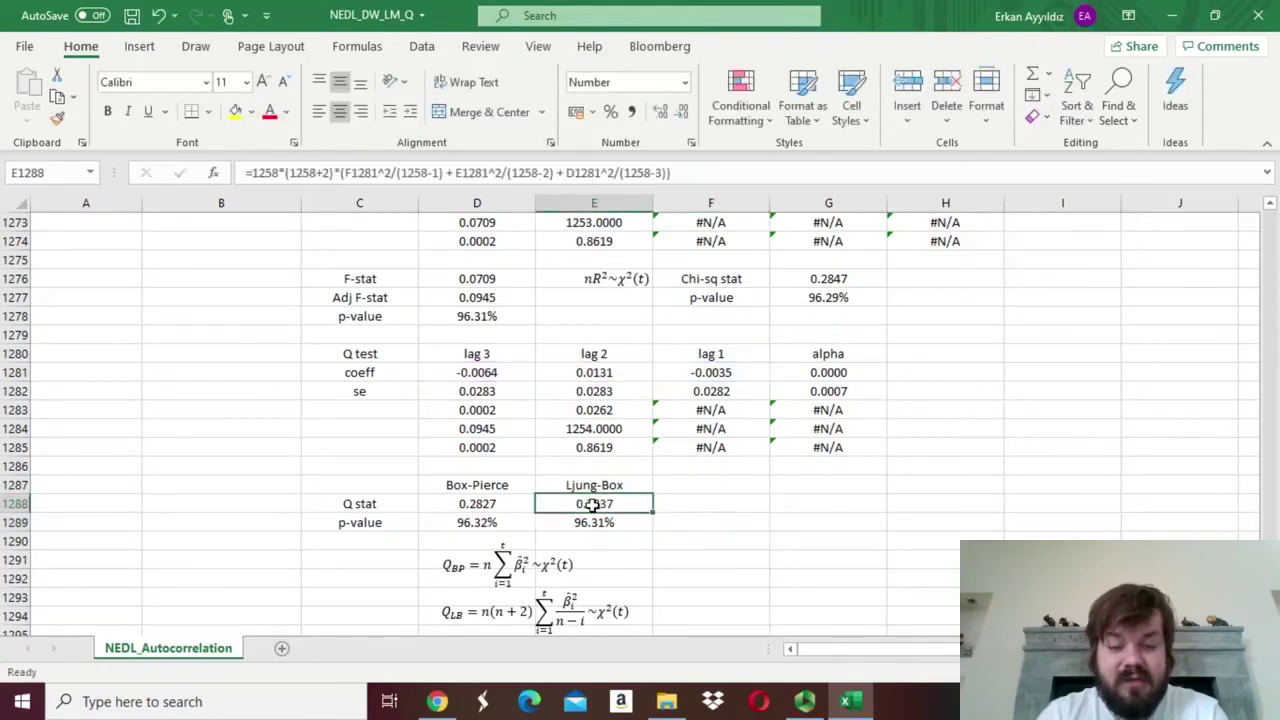